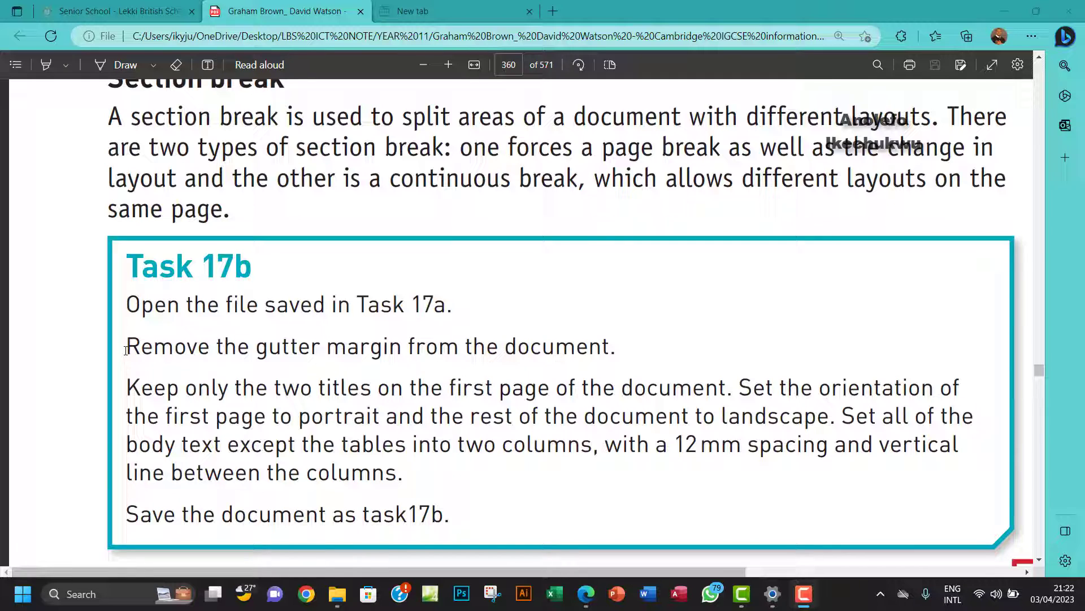
# Highlight the line 'Remove the gutter margin from the document.' in the Task 17b PDF.
pyautogui.moveTo(125, 349); pyautogui.dragTo(617, 358)
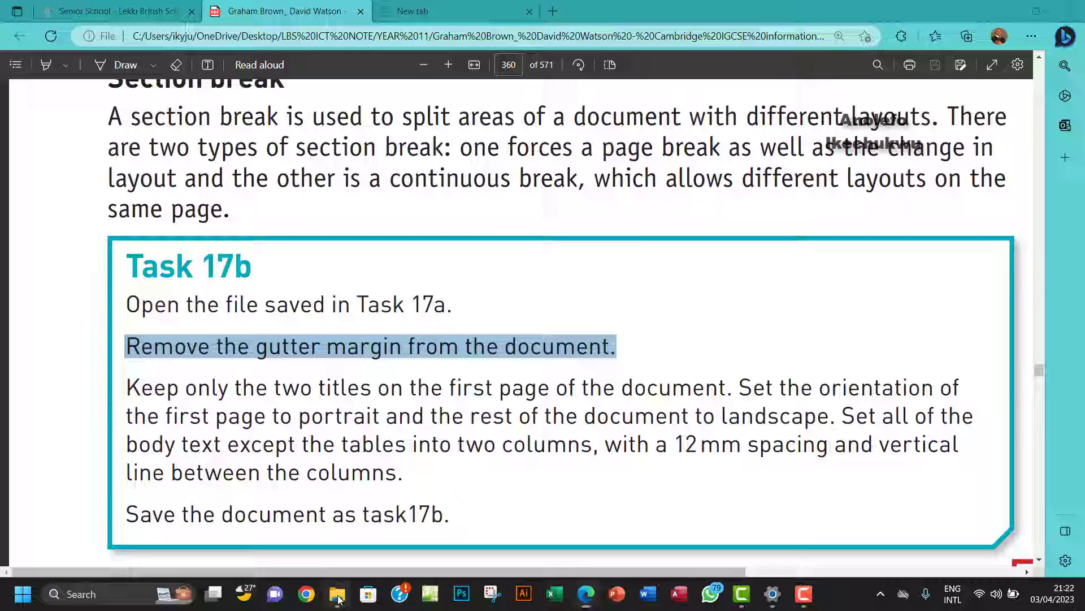
# Open task 17a.docx from the Chapter 17 tasks files folder in Word.
pyautogui.click(337, 594)
pyautogui.doubleClick(187, 221)
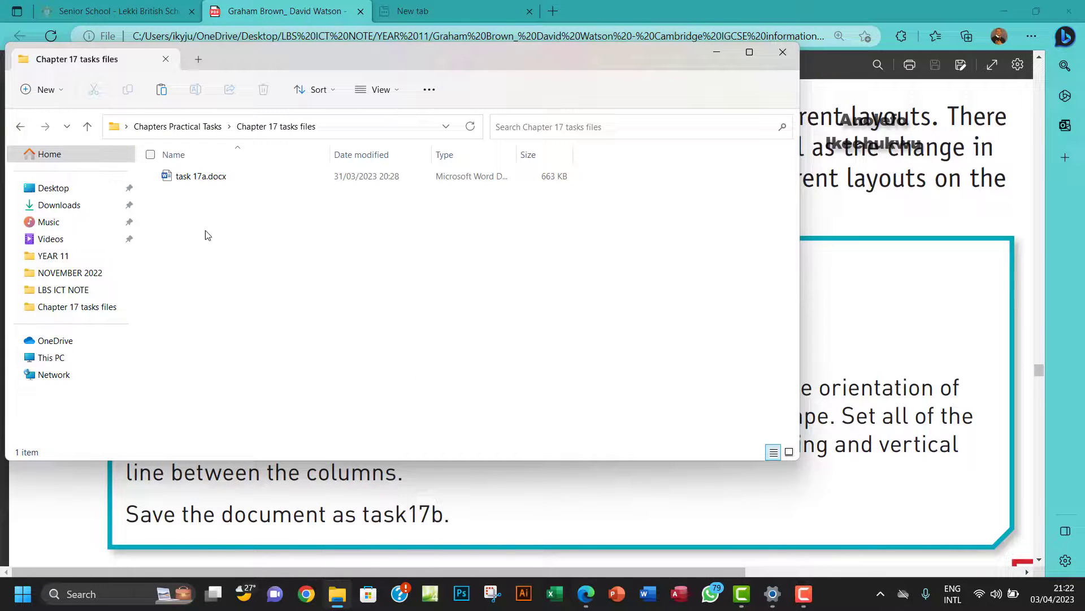
pyautogui.doubleClick(201, 176)
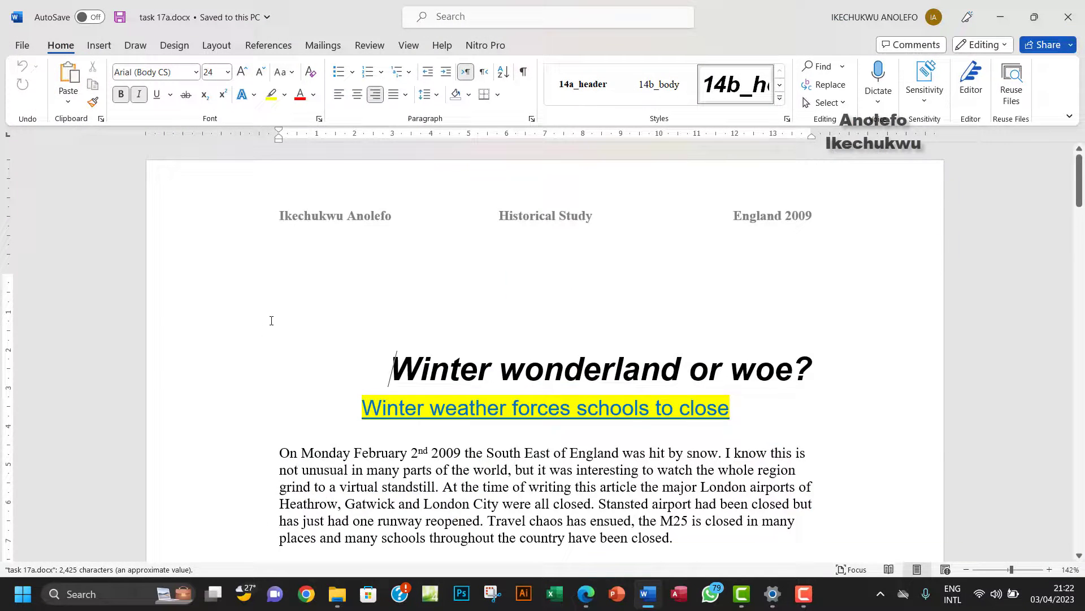
# Save the document under the new name task 17b.docx in the same folder.
pyautogui.click(25, 47)
pyautogui.click(56, 229)
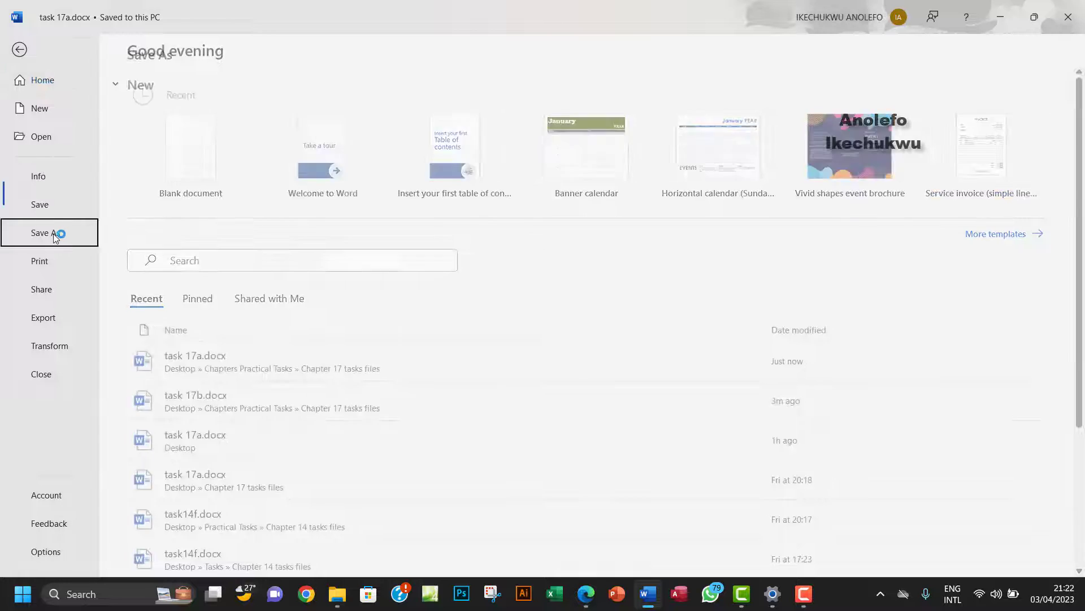
pyautogui.click(192, 339)
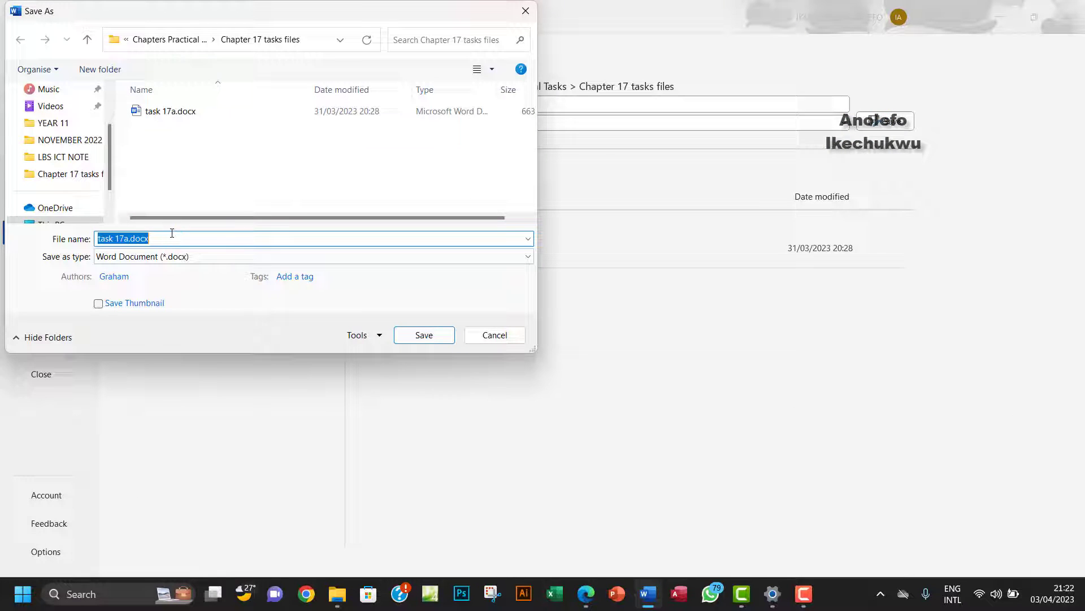
pyautogui.click(164, 235)
pyautogui.doubleClick(128, 239)
pyautogui.click(160, 239)
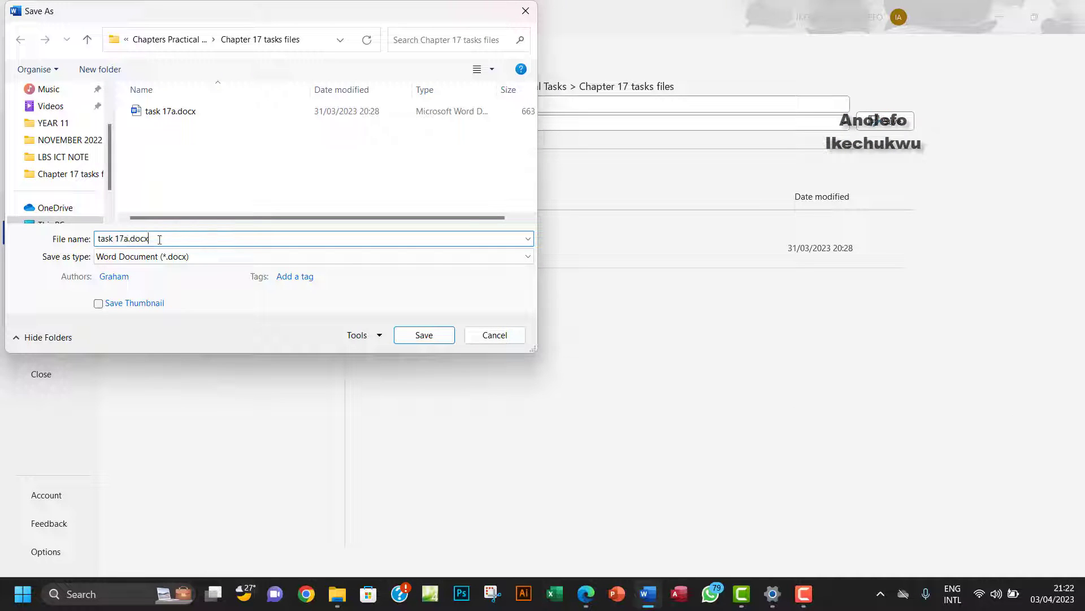
pyautogui.moveTo(160, 238); pyautogui.dragTo(128, 239)
pyautogui.click(171, 242)
pyautogui.press('BackSpace')
pyautogui.press('BackSpace')
pyautogui.press('BackSpace')
pyautogui.write('b')
pyautogui.click(423, 340)
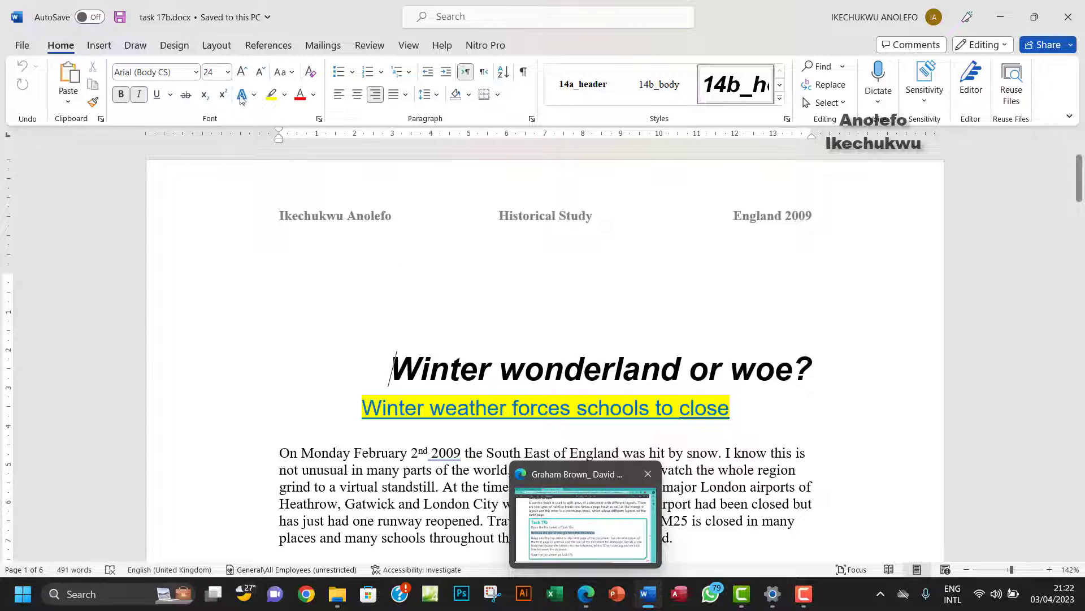
# Change the gutter from 2 to 0 cm in Page Setup, then recheck the margins.
pyautogui.click(218, 47)
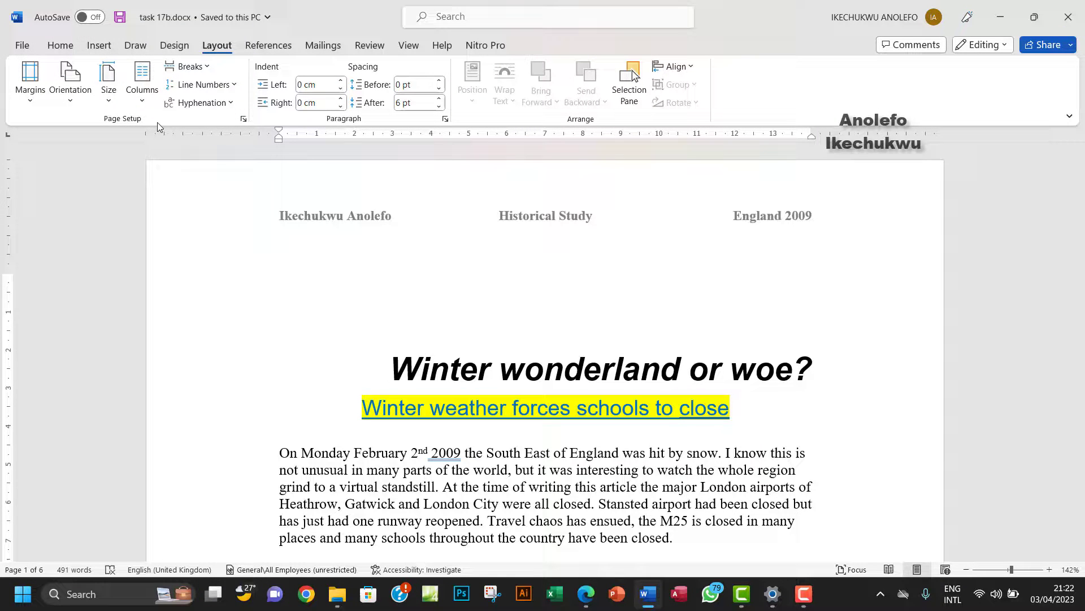
pyautogui.click(244, 118)
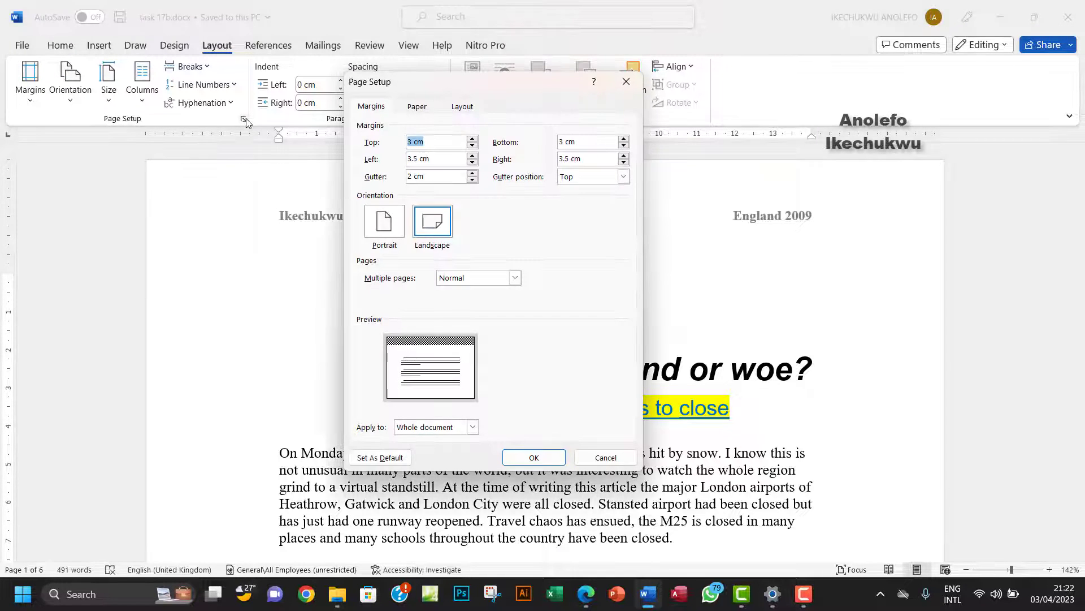
pyautogui.click(412, 175)
pyautogui.moveTo(413, 176); pyautogui.dragTo(406, 179)
pyautogui.write('0')
pyautogui.click(534, 458)
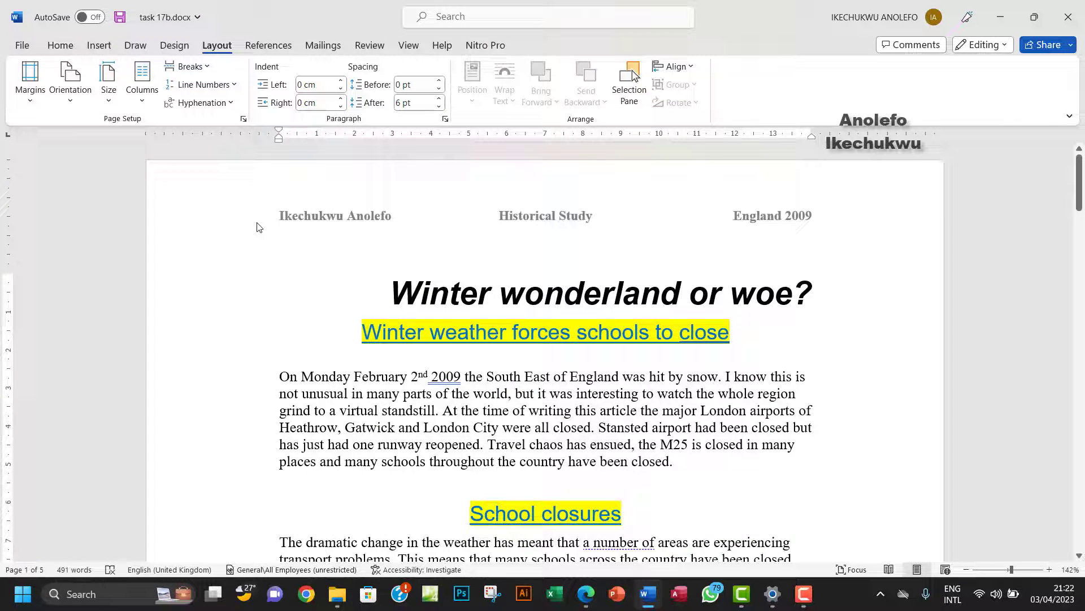
pyautogui.click(244, 119)
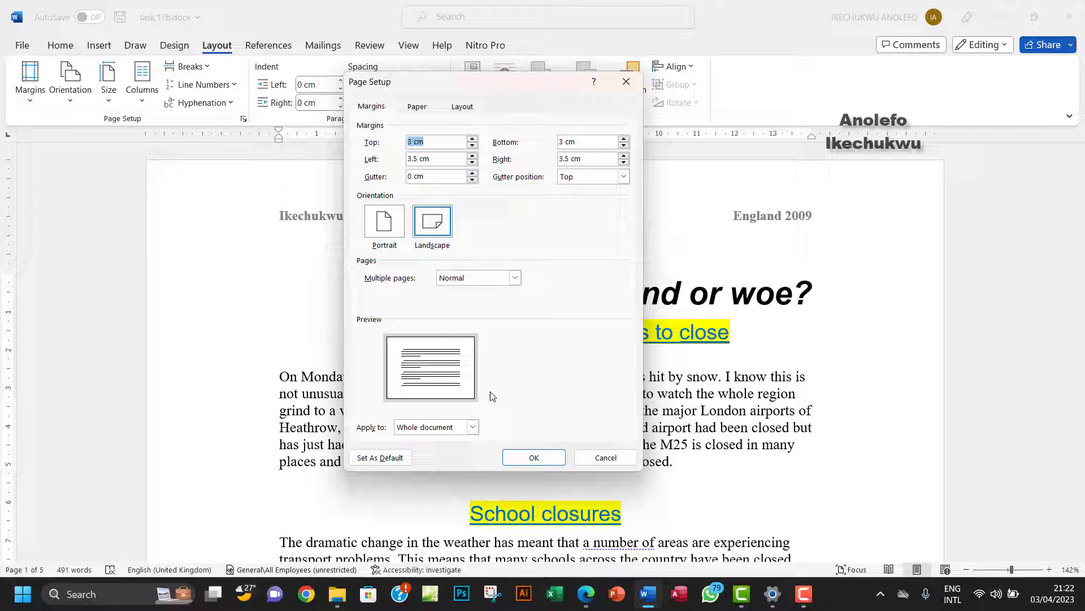
pyautogui.click(626, 81)
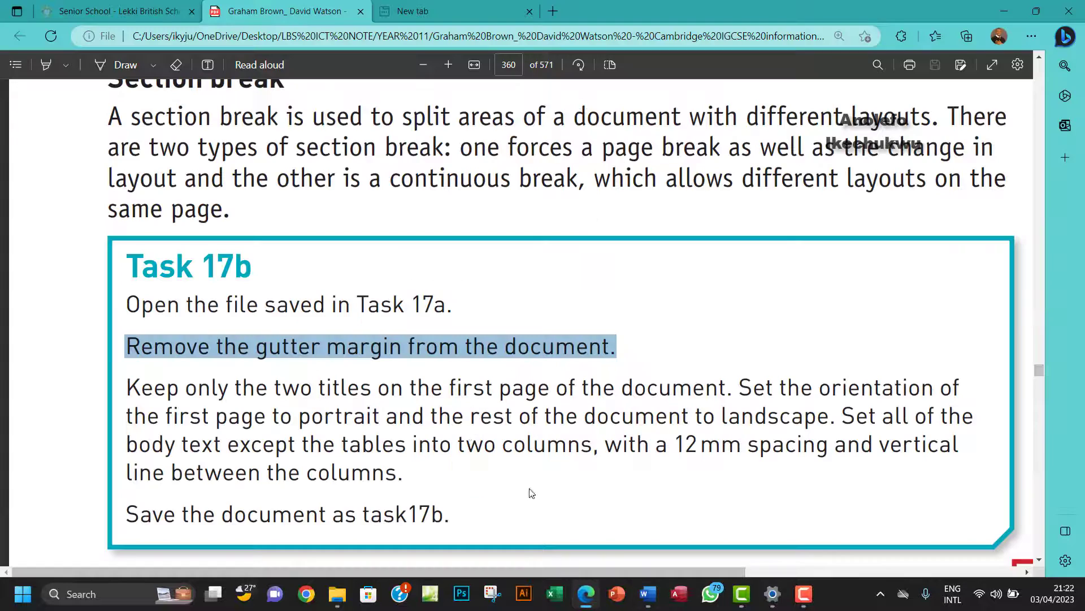
pyautogui.click(586, 593)
pyautogui.click(132, 387)
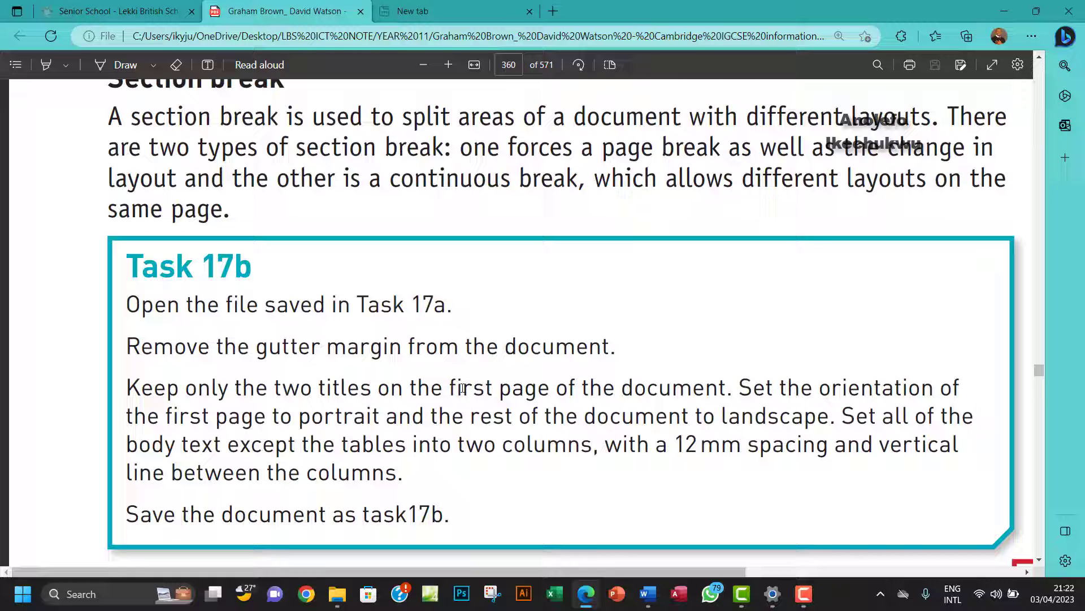
pyautogui.moveTo(450, 388); pyautogui.dragTo(692, 389)
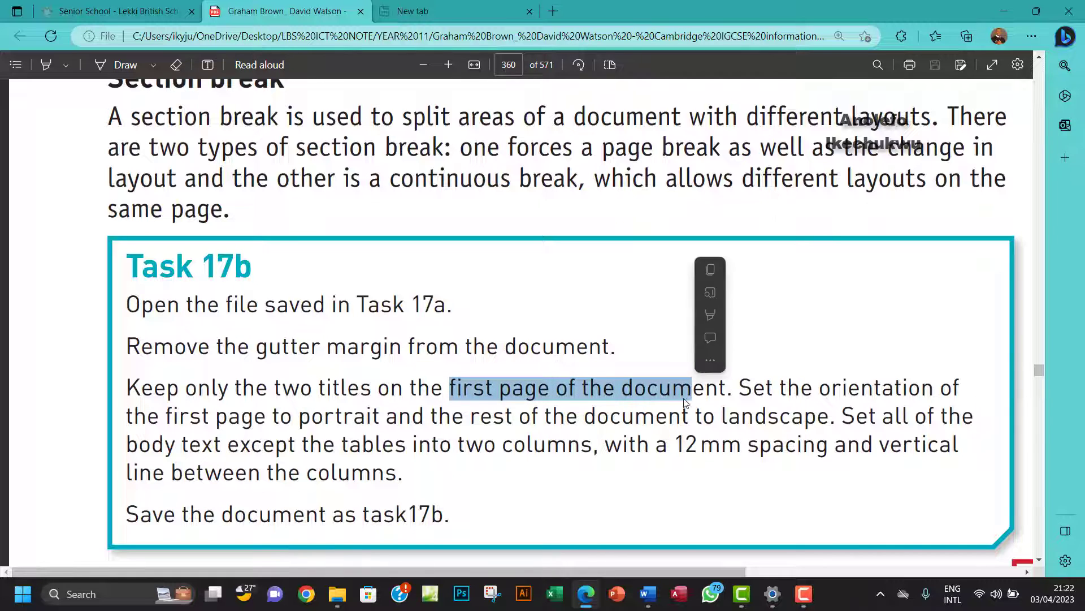
pyautogui.click(647, 599)
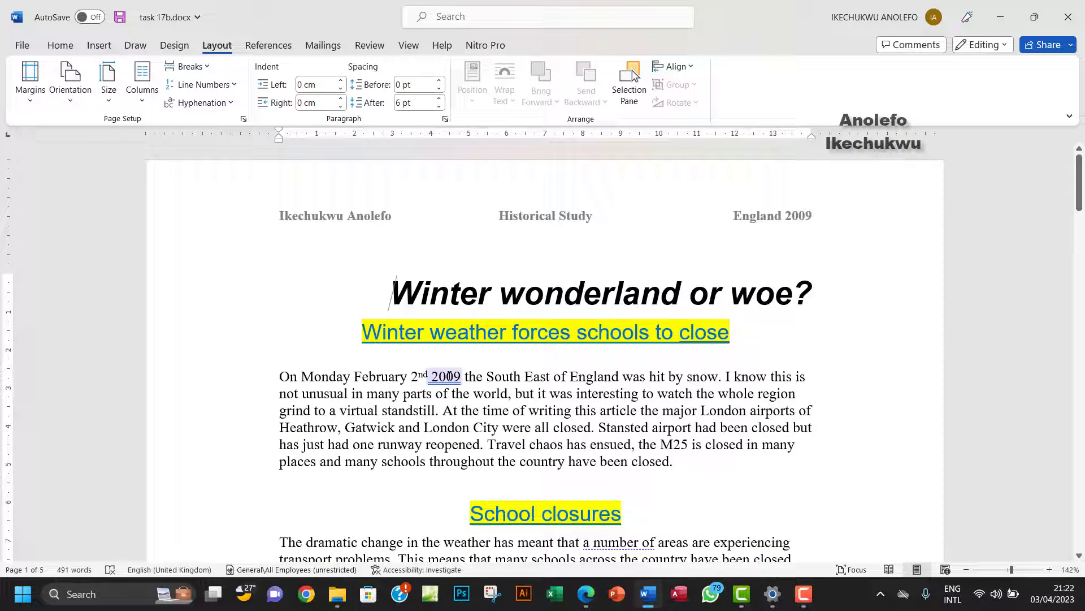
# Insert a Next Page section break before the 'On Monday...' body paragraph.
pyautogui.click(276, 384)
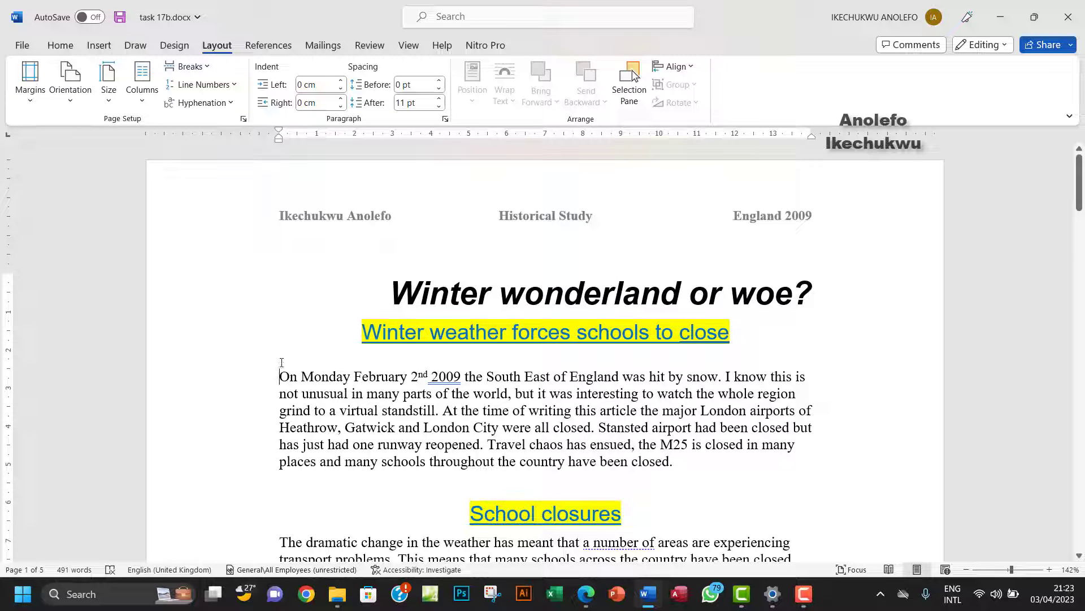
pyautogui.click(208, 67)
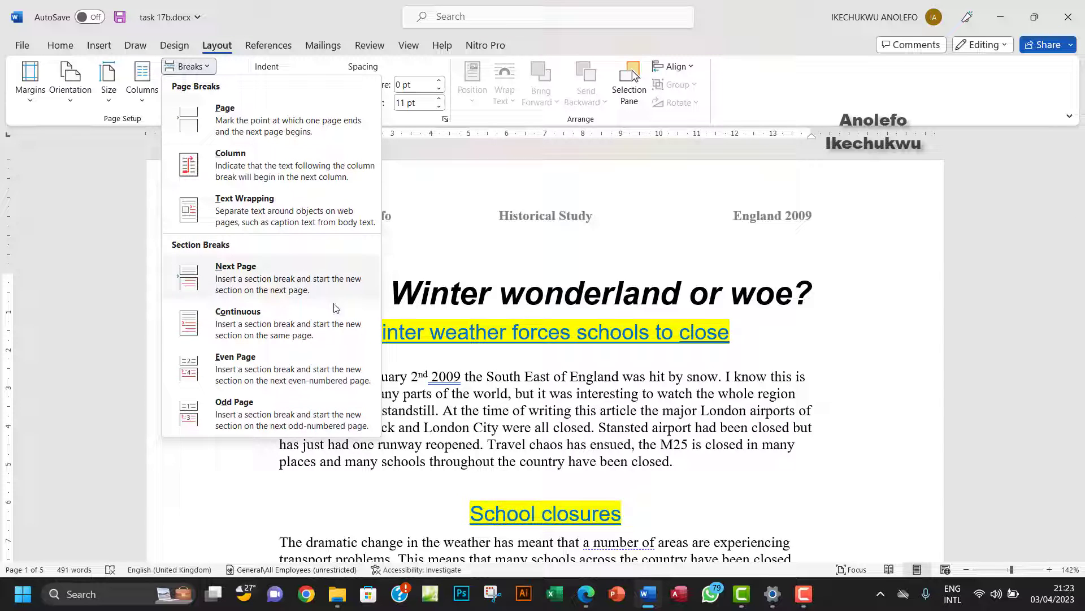
pyautogui.click(255, 278)
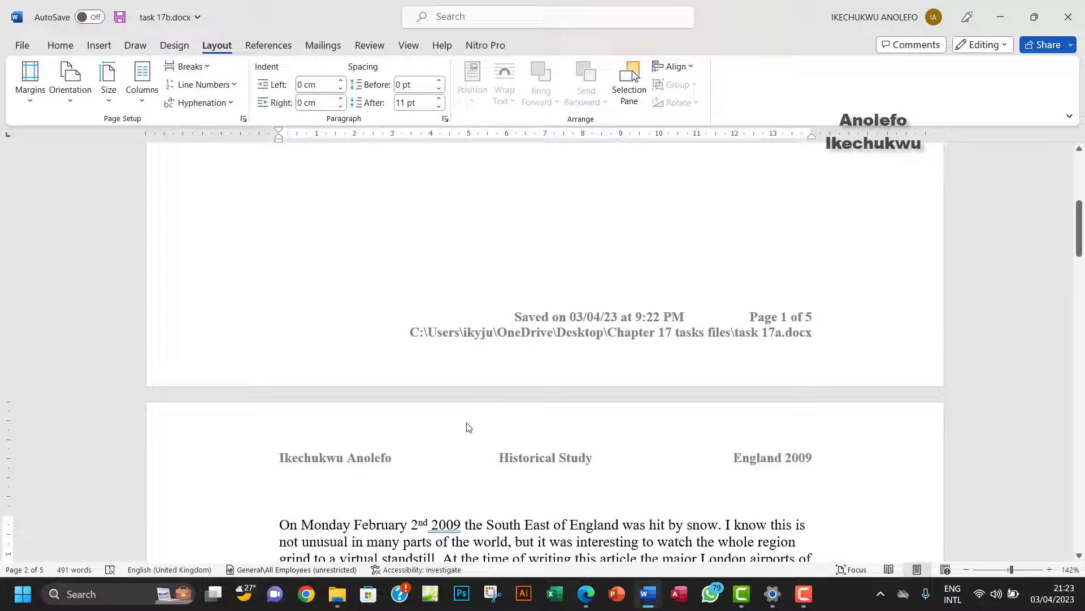
pyautogui.click(588, 596)
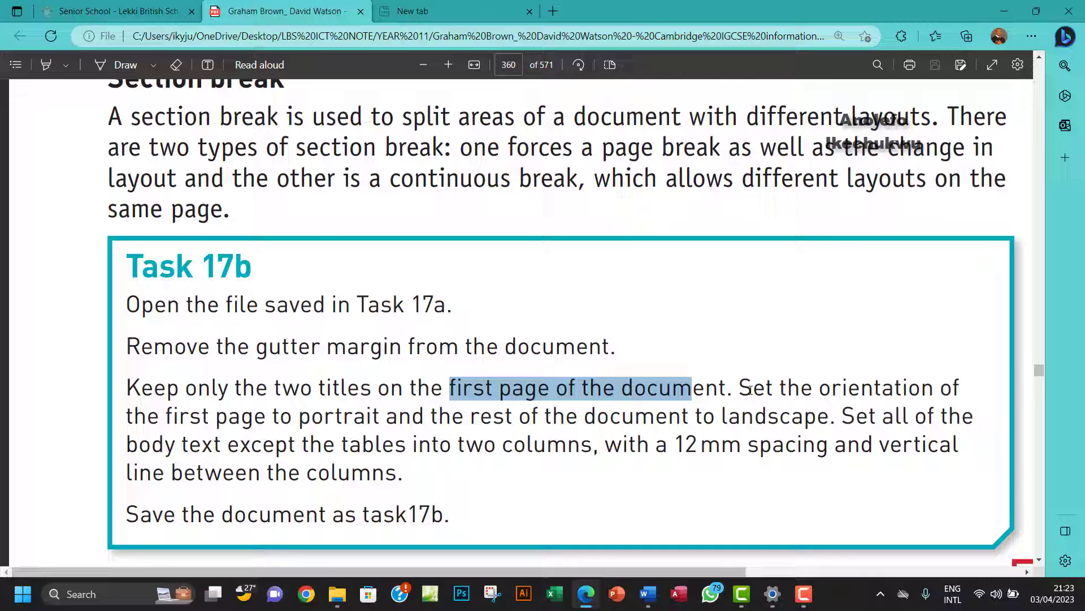
pyautogui.moveTo(740, 388); pyautogui.dragTo(809, 388)
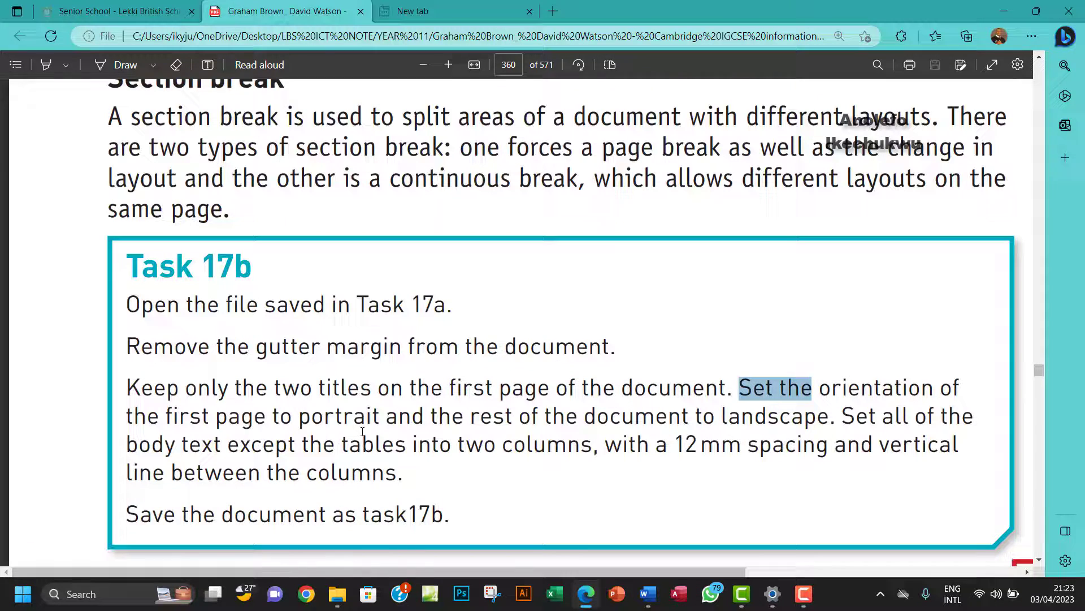
pyautogui.moveTo(325, 417); pyautogui.dragTo(398, 417)
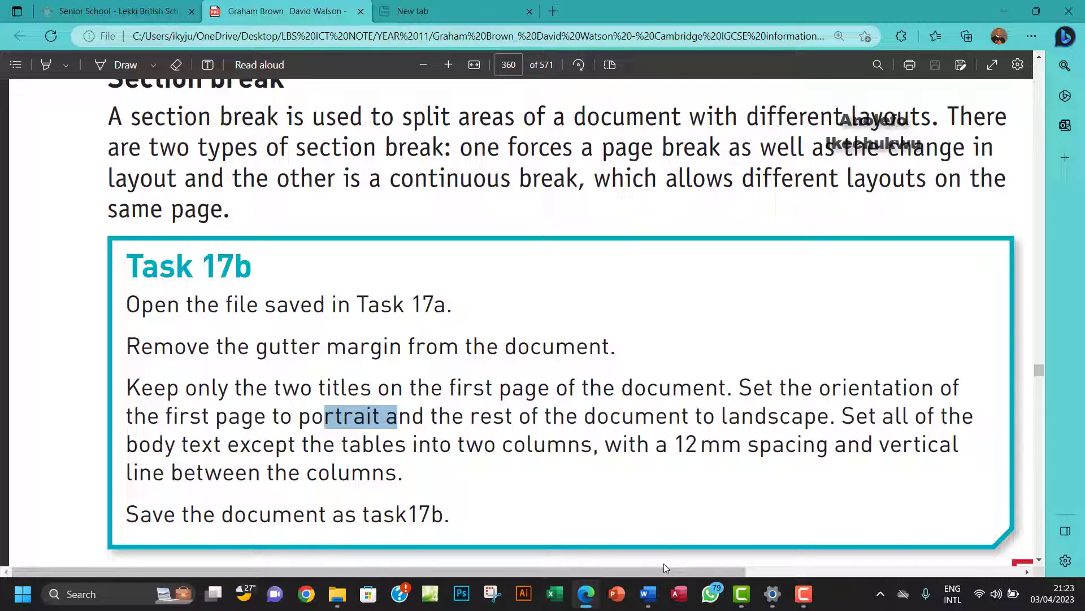
# Switch the title-page section to Portrait and scroll through to check the landscape pages.
pyautogui.click(648, 593)
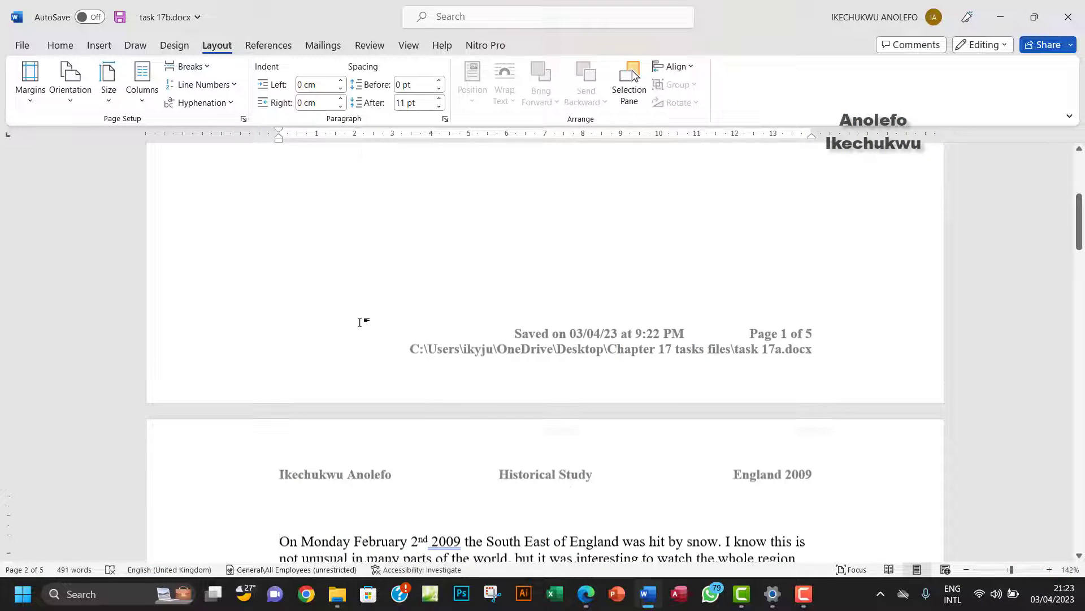
pyautogui.scroll(10, 360, 323)
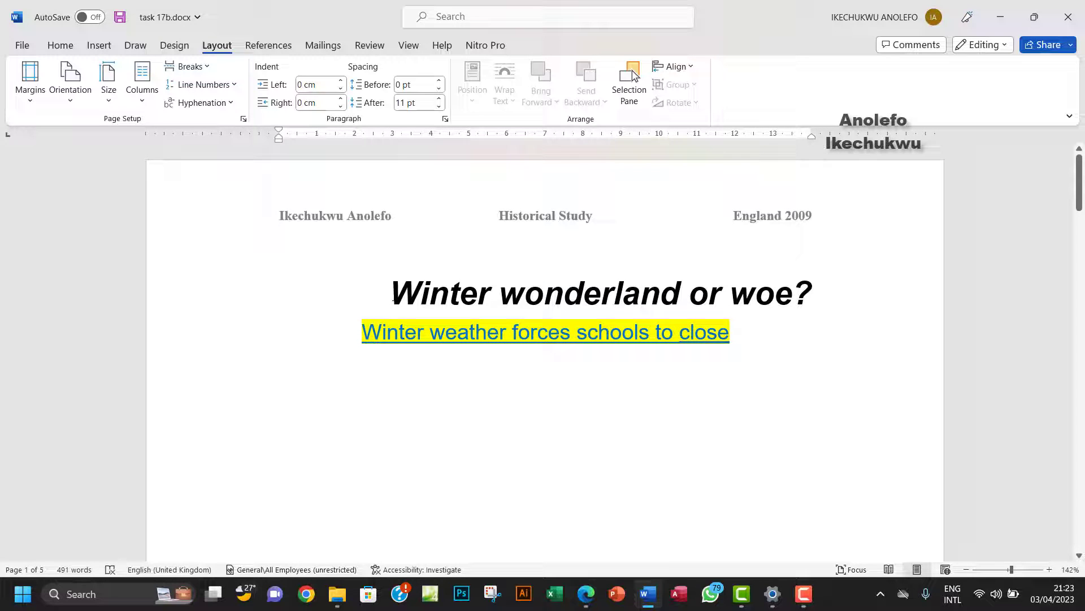
pyautogui.click(394, 300)
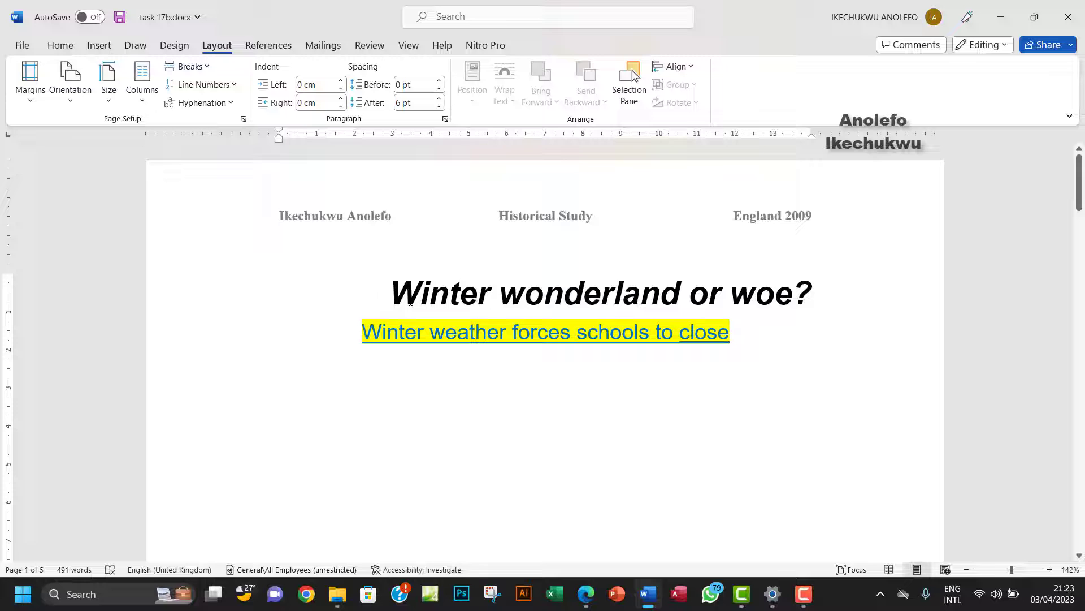
pyautogui.click(70, 93)
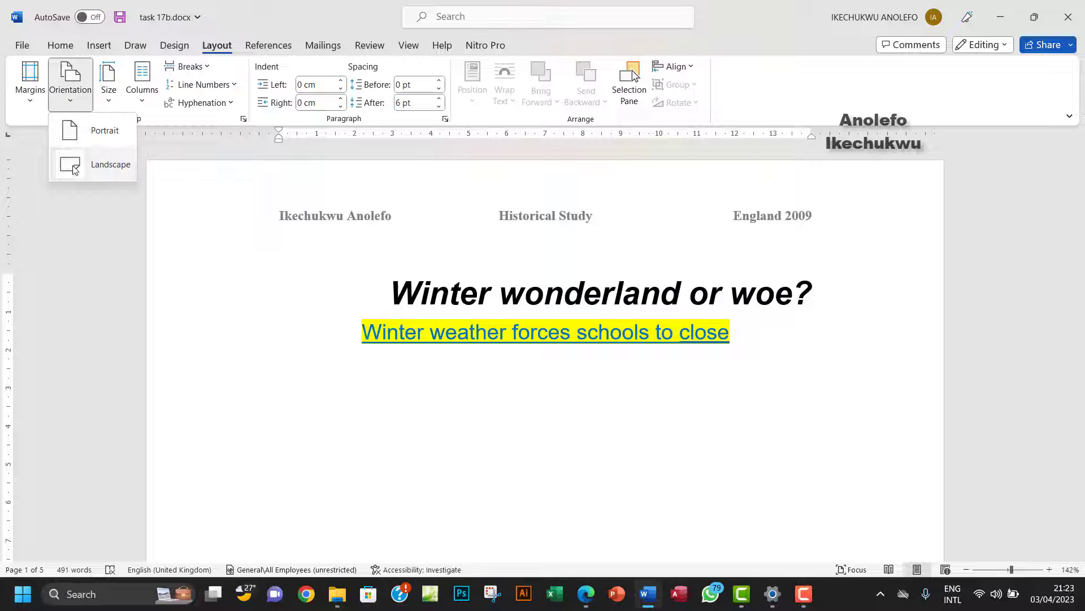
pyautogui.click(95, 142)
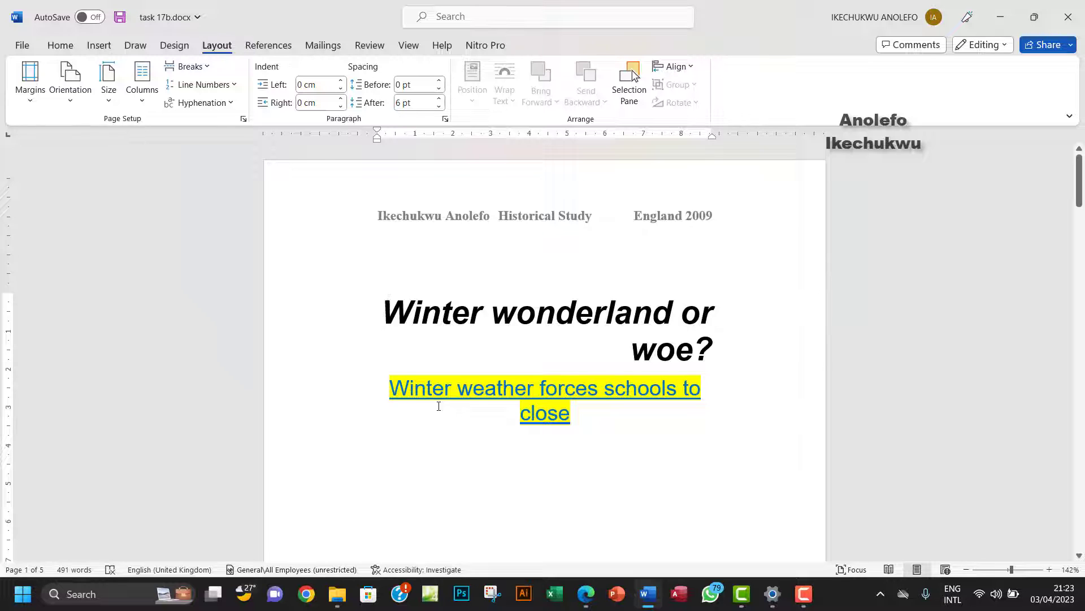
pyautogui.scroll(-15, 438, 406)
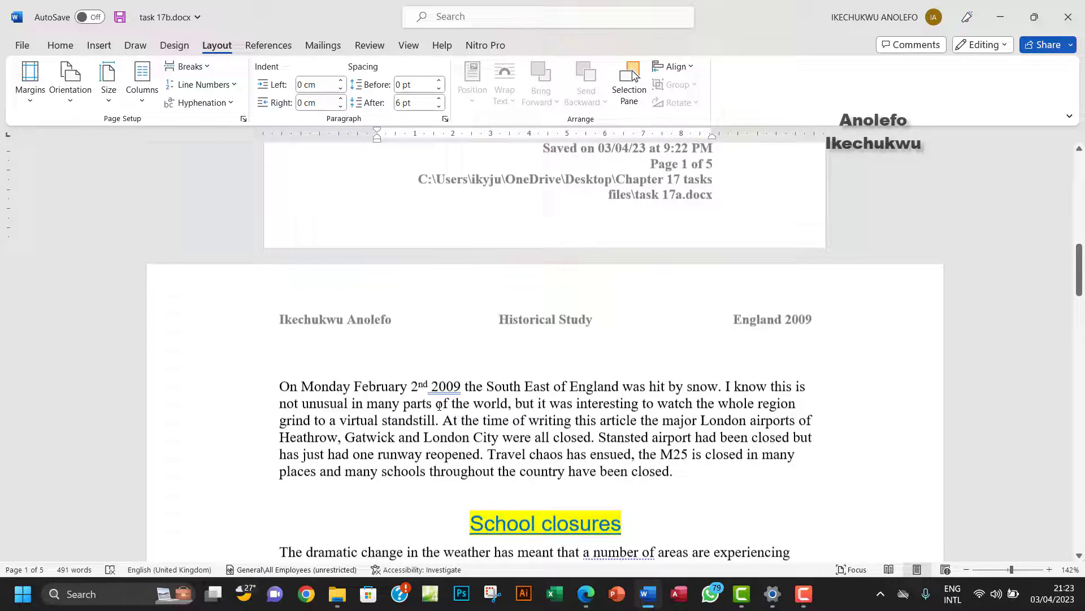
pyautogui.scroll(-3, 439, 406)
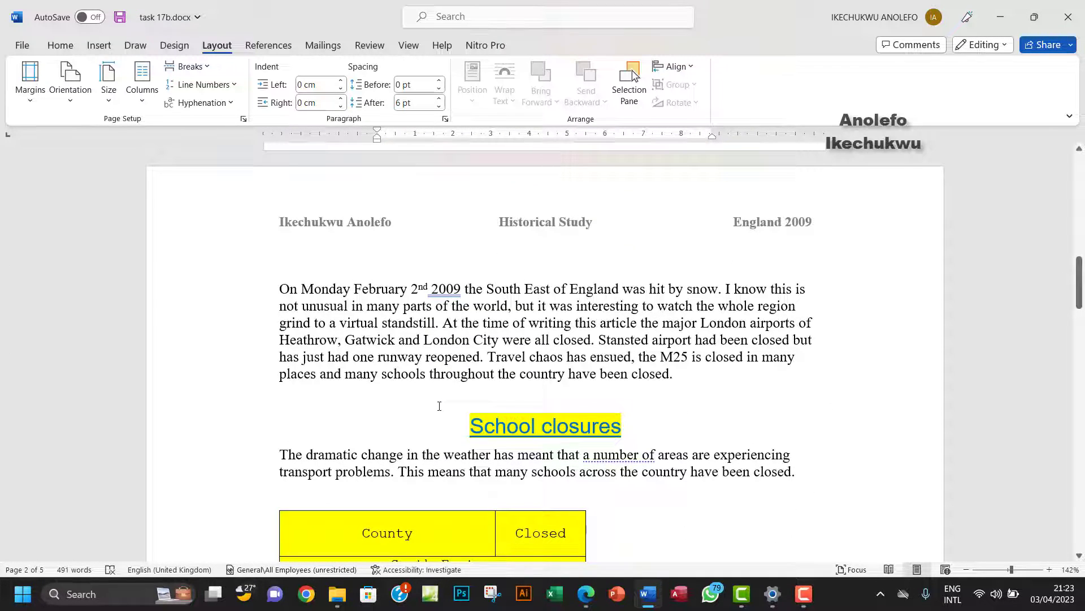
pyautogui.scroll(6, 440, 406)
pyautogui.scroll(-8, 439, 406)
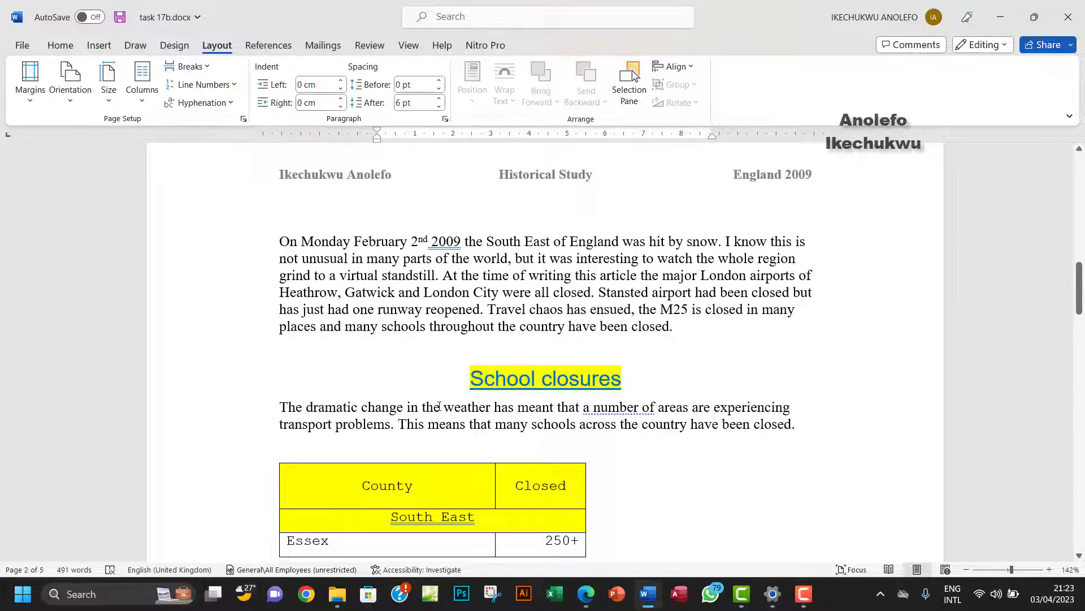
pyautogui.scroll(-6, 439, 406)
pyautogui.scroll(20, 440, 406)
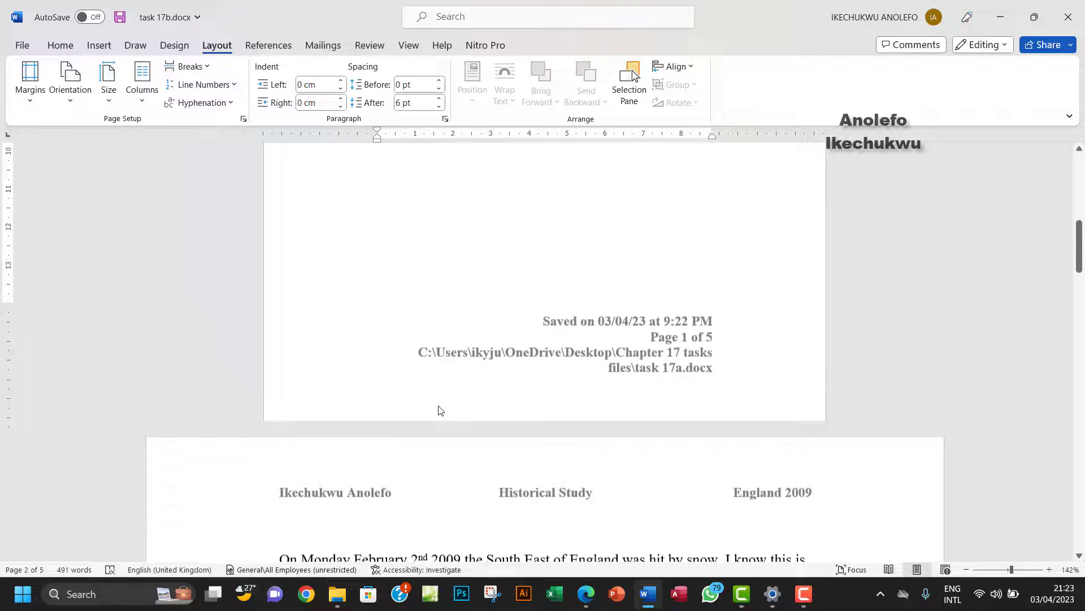
pyautogui.scroll(3, 530, 514)
# Highlight the two-columns with 12 mm spacing instruction in the Task 17b PDF.
pyautogui.hotkey('alt', 'Tab')
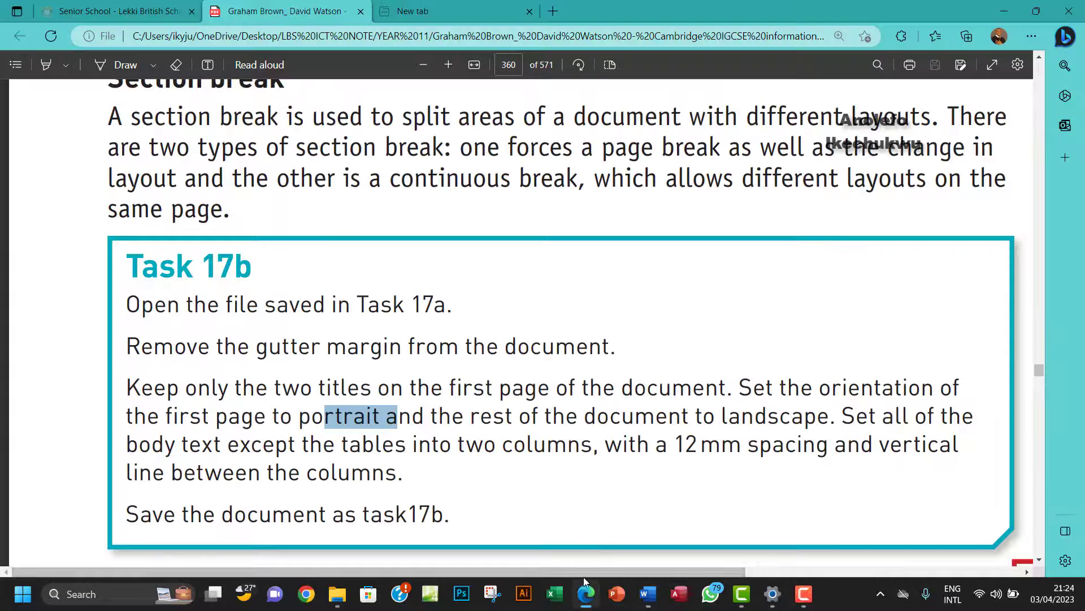
pyautogui.moveTo(833, 428); pyautogui.dragTo(893, 424)
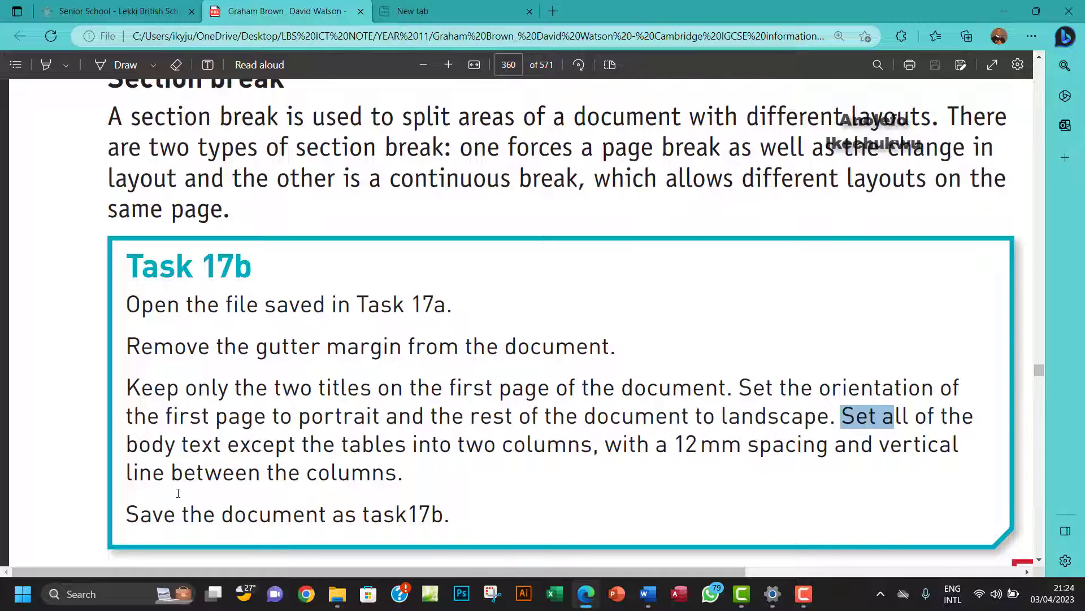
pyautogui.moveTo(211, 447); pyautogui.dragTo(758, 444)
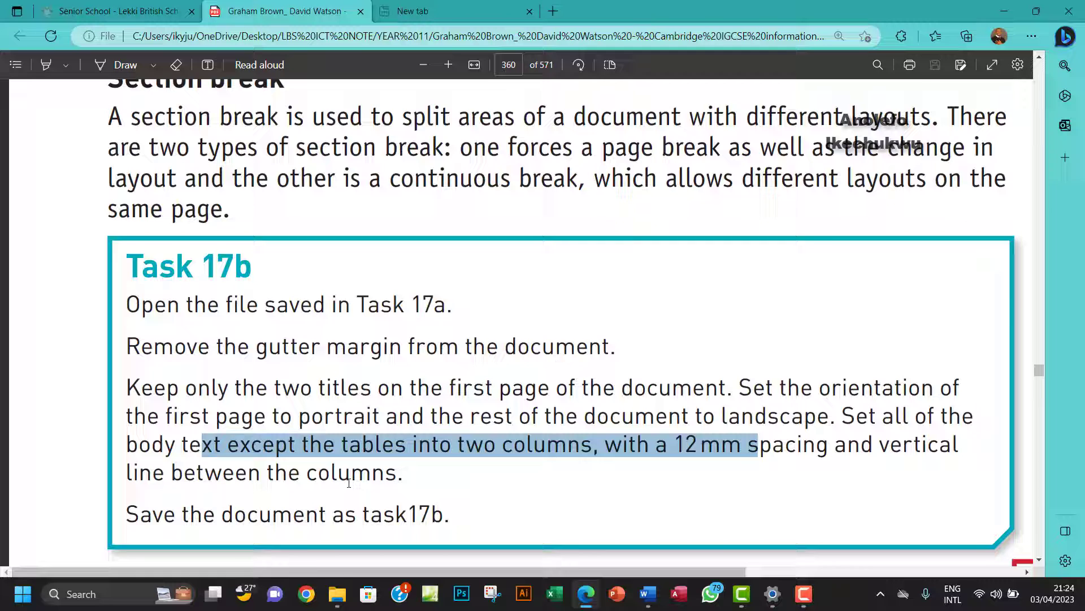
# Go back to task 17b.docx in Word at the page 2 text.
pyautogui.click(645, 594)
pyautogui.scroll(5, 394, 392)
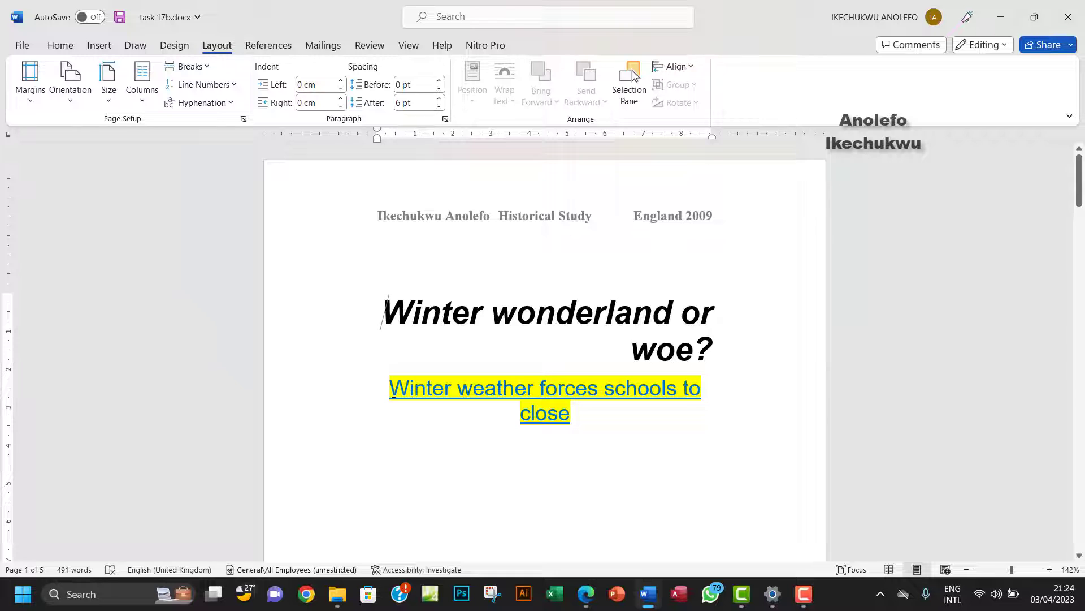
pyautogui.scroll(-10, 394, 393)
# Insert a Next Page section break just above the County/Closed table.
pyautogui.scroll(-7, 394, 393)
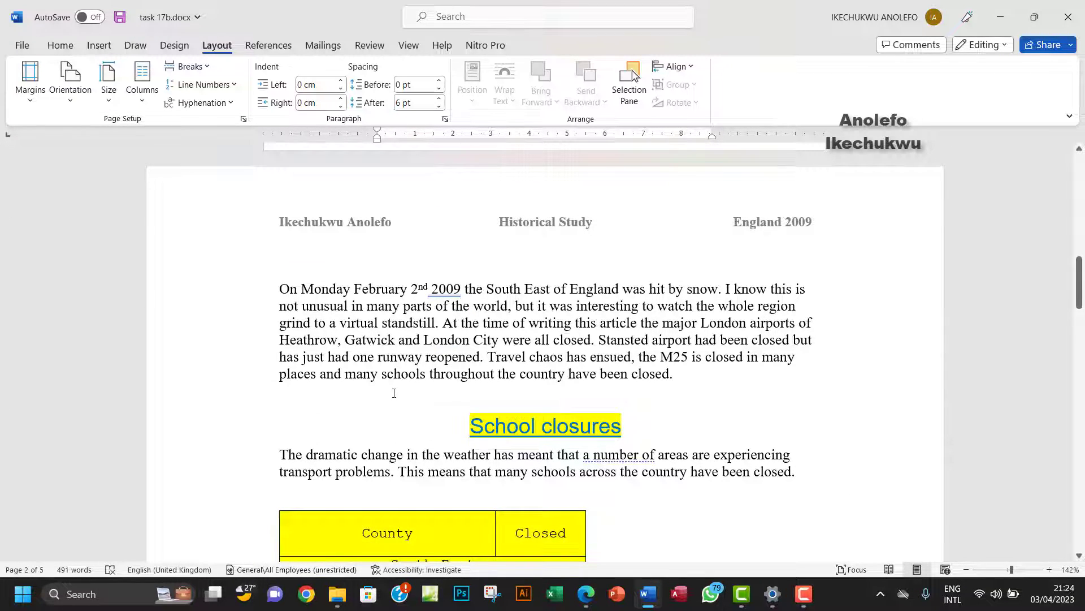
pyautogui.scroll(-3, 394, 392)
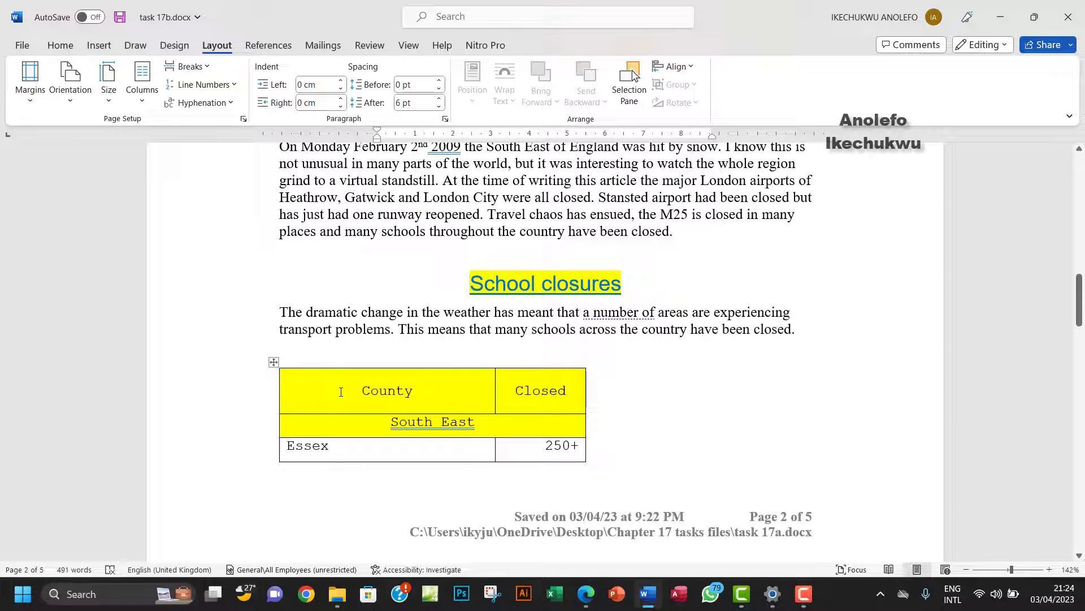
pyautogui.click(289, 358)
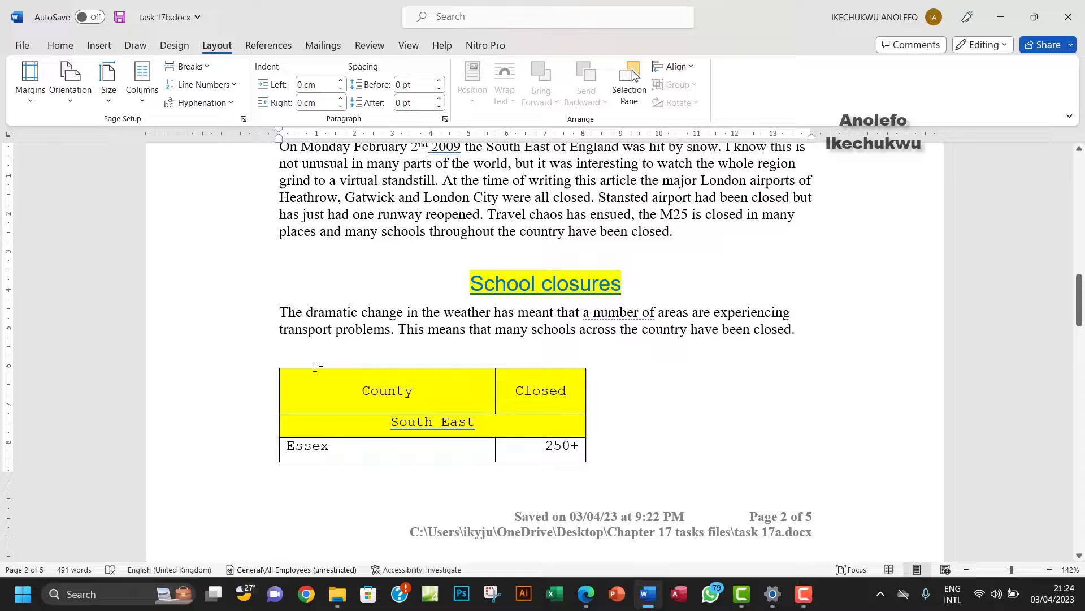
pyautogui.click(210, 68)
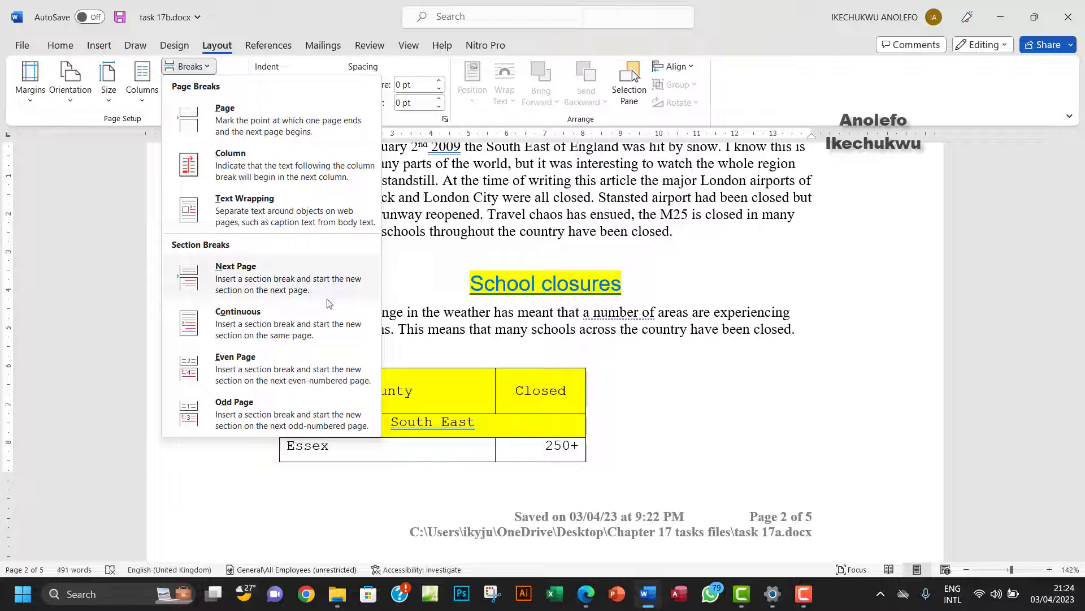
pyautogui.click(260, 290)
# Add a Continuous section break before the paragraph following the table.
pyautogui.scroll(-5, 417, 388)
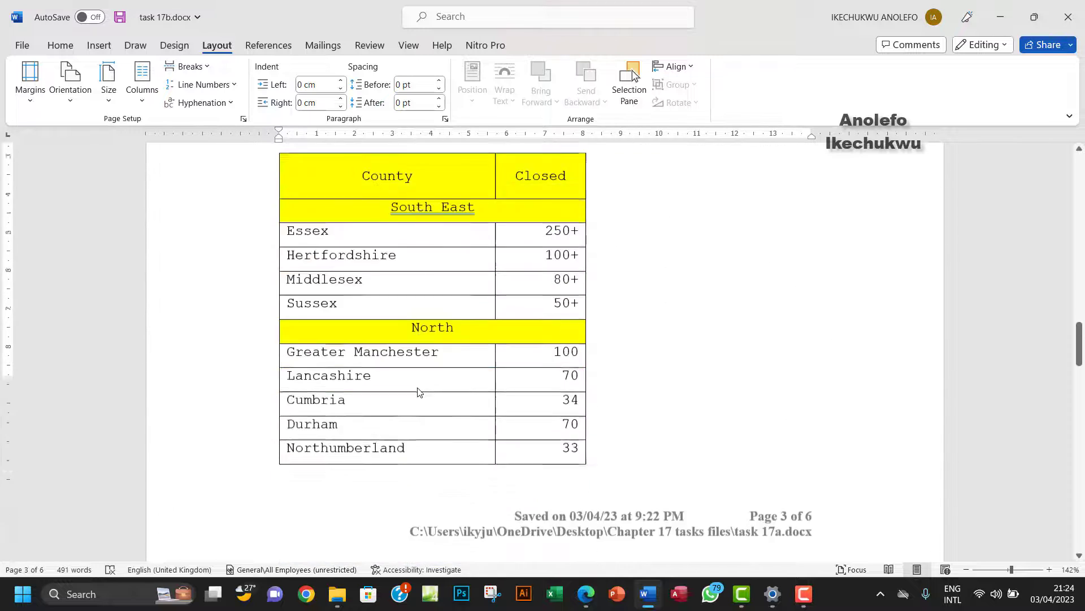
pyautogui.scroll(-10, 418, 391)
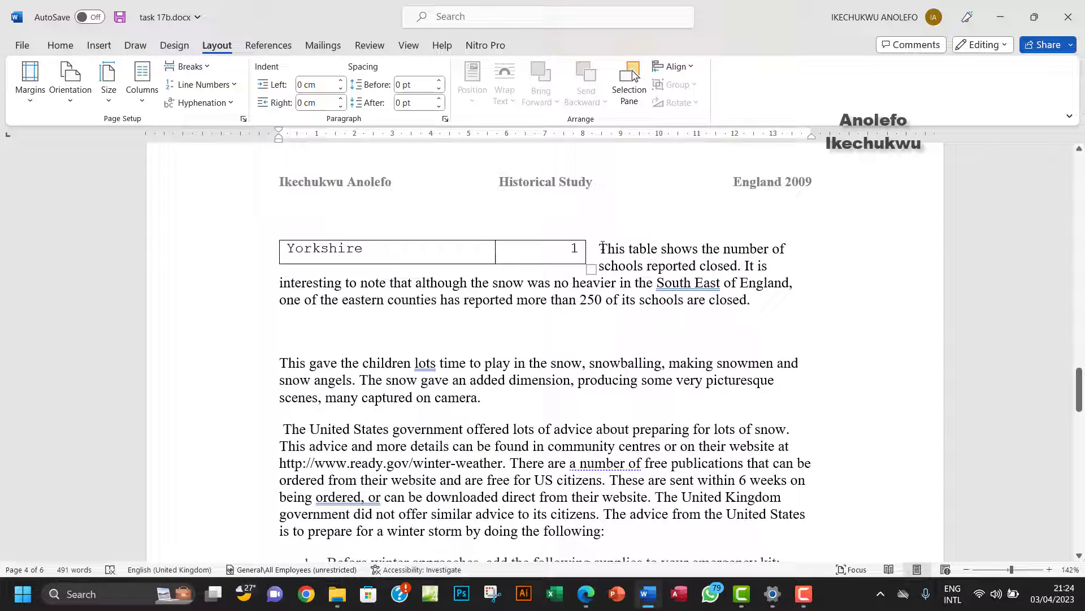
pyautogui.click(603, 247)
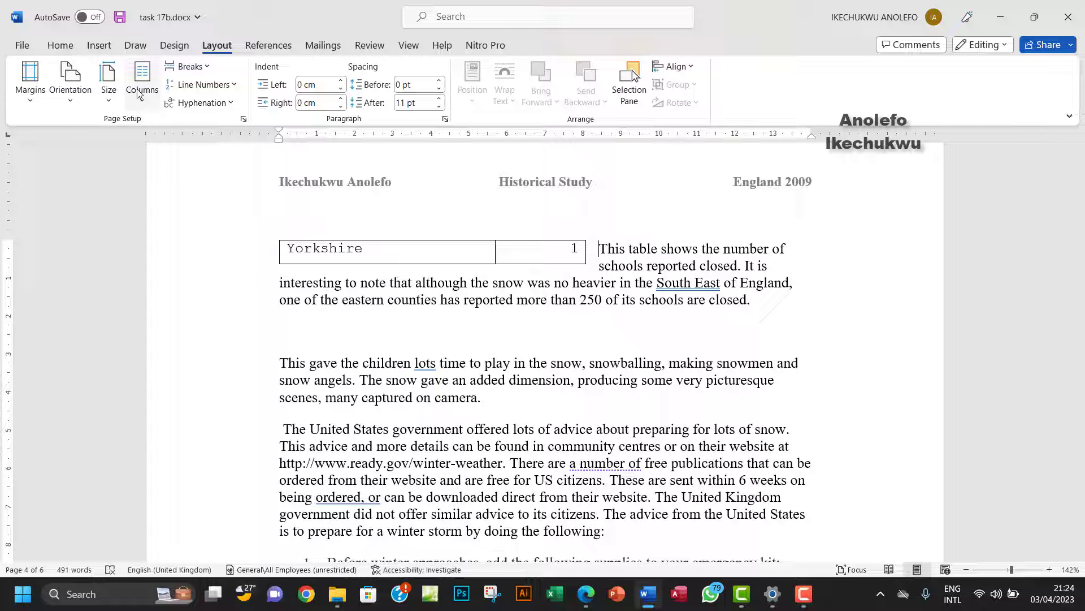
pyautogui.click(188, 66)
pyautogui.click(264, 324)
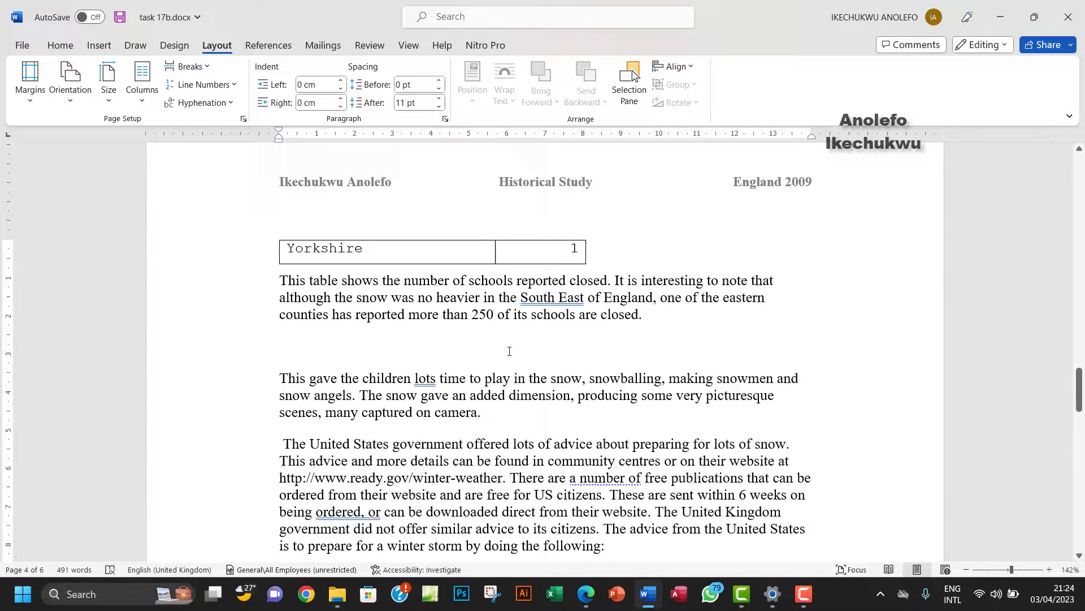
# Turn on Show/Hide ¶ to inspect the title page's section breaks, then turn it off.
pyautogui.click(61, 48)
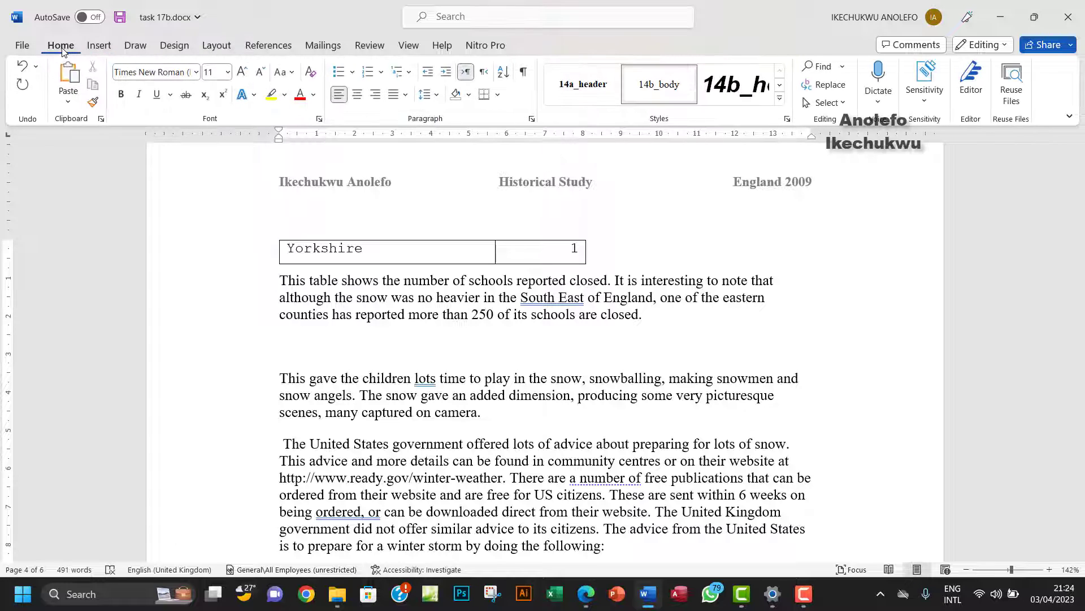
pyautogui.click(524, 73)
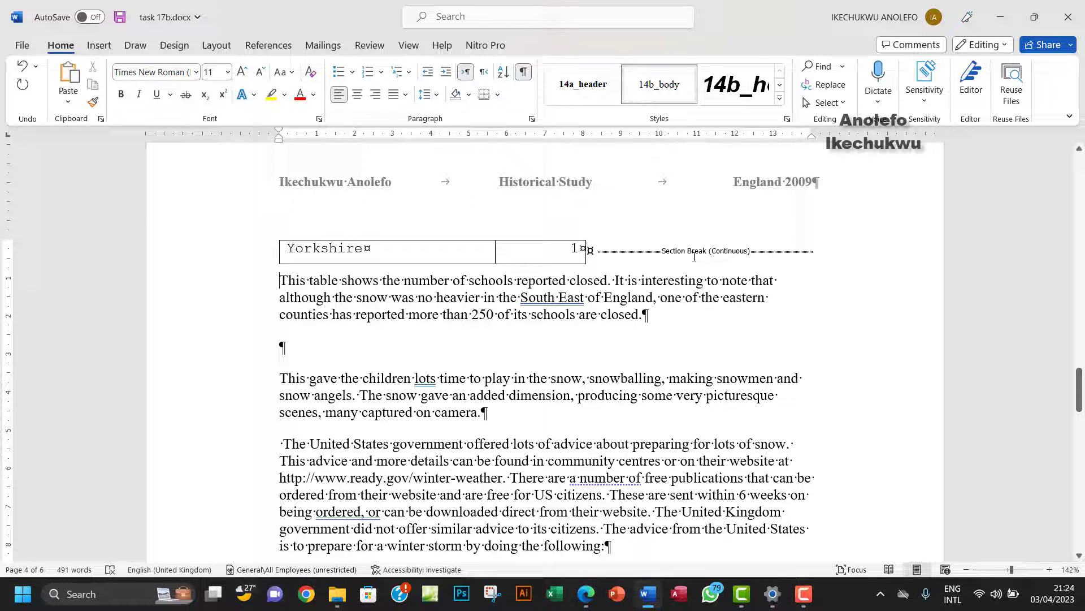
pyautogui.scroll(20, 698, 263)
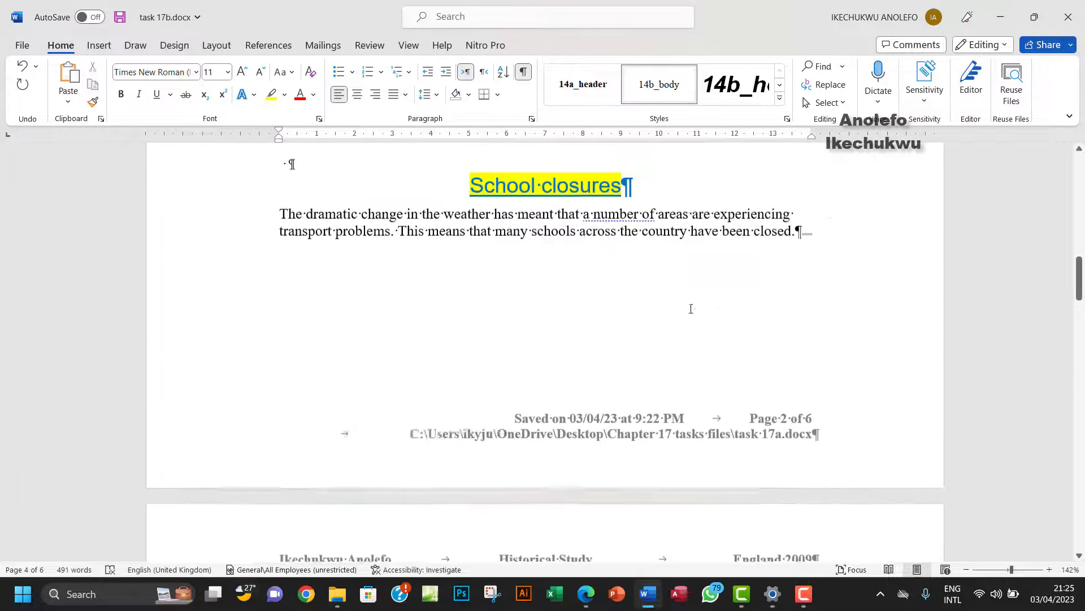
pyautogui.scroll(8, 690, 309)
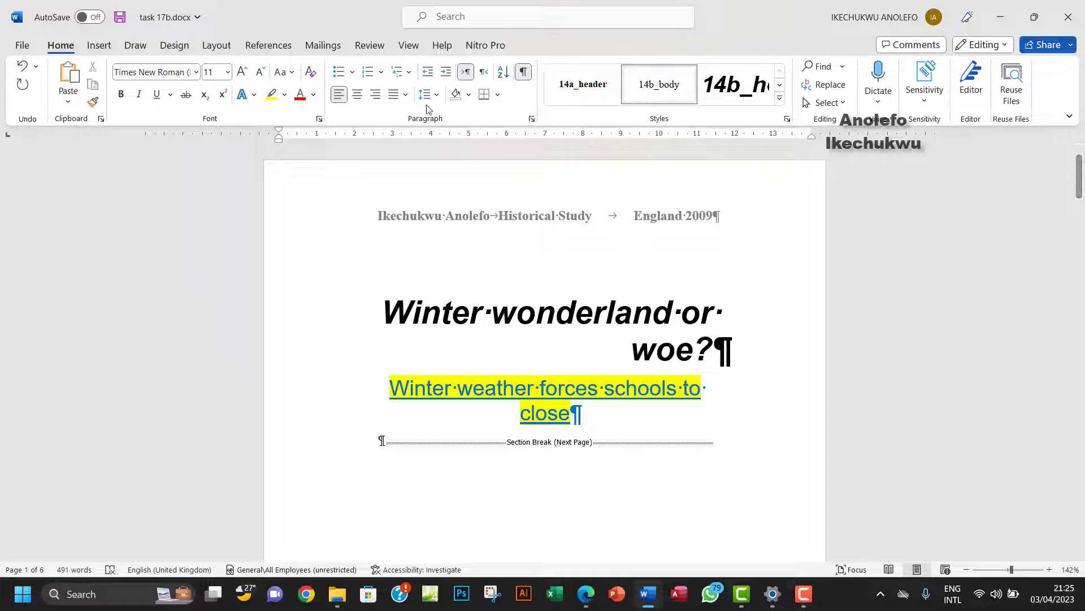
pyautogui.click(524, 72)
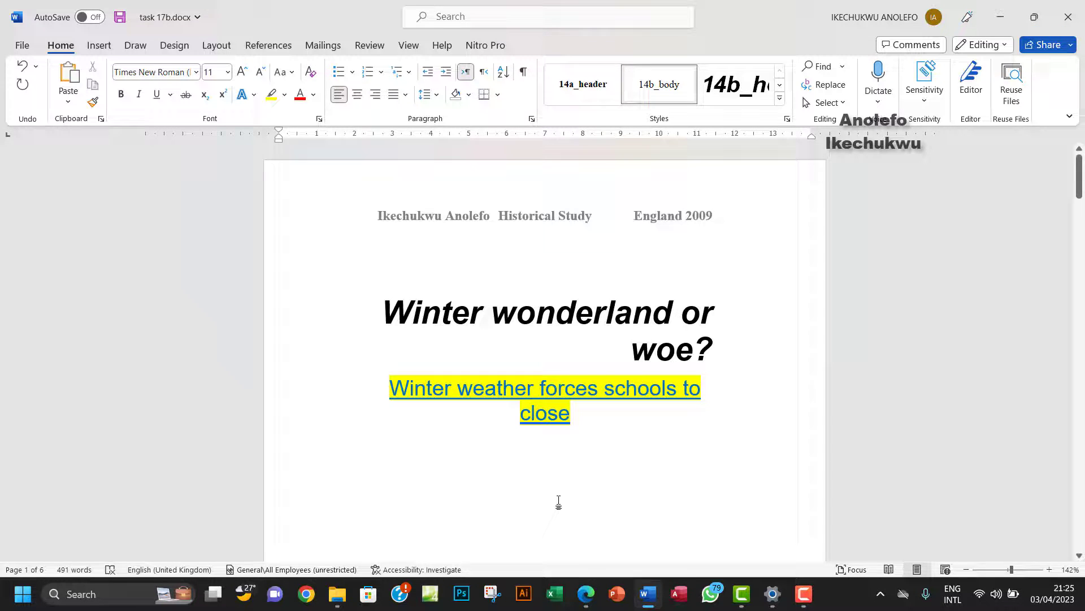
# Reread the Task 17b brief in Edge, then scroll Word to page 2's body text.
pyautogui.click(586, 593)
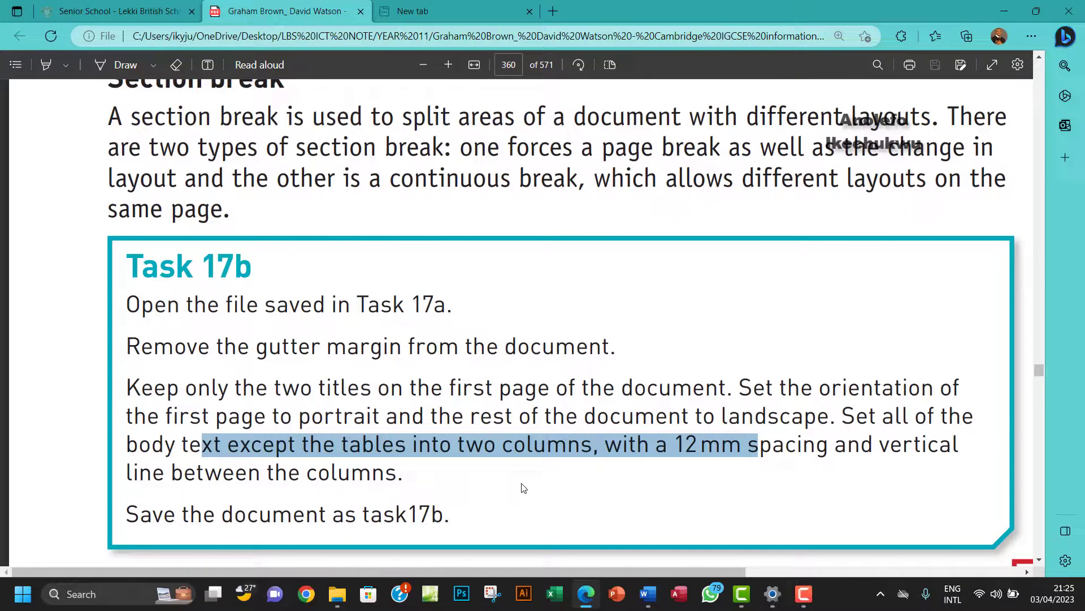
pyautogui.click(648, 594)
pyautogui.scroll(-15, 398, 310)
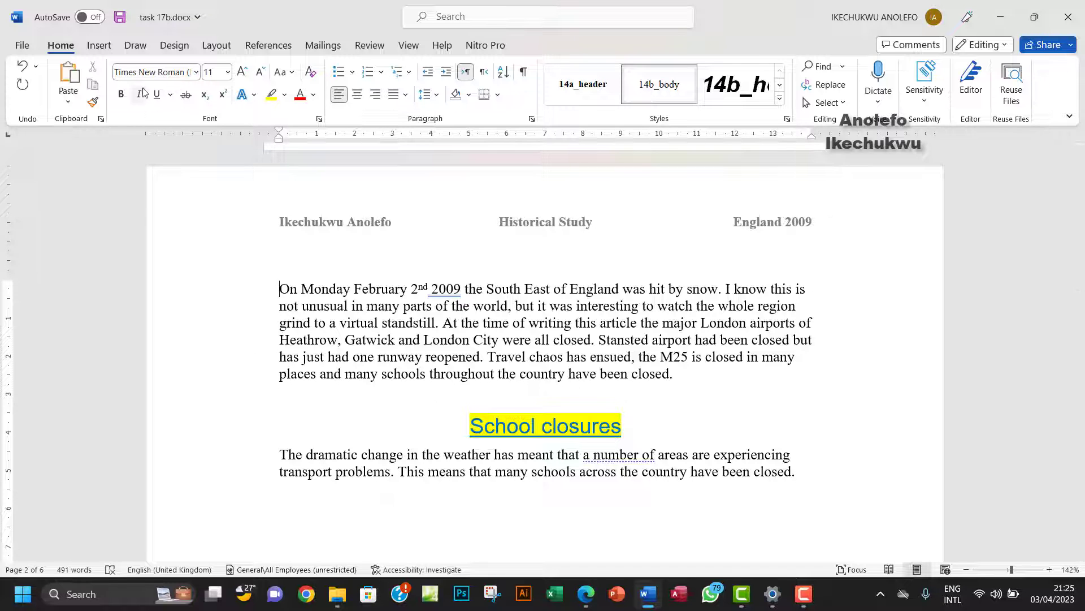
# Apply Two columns with 1.2 cm spacing and Line between via More Columns.
pyautogui.click(218, 47)
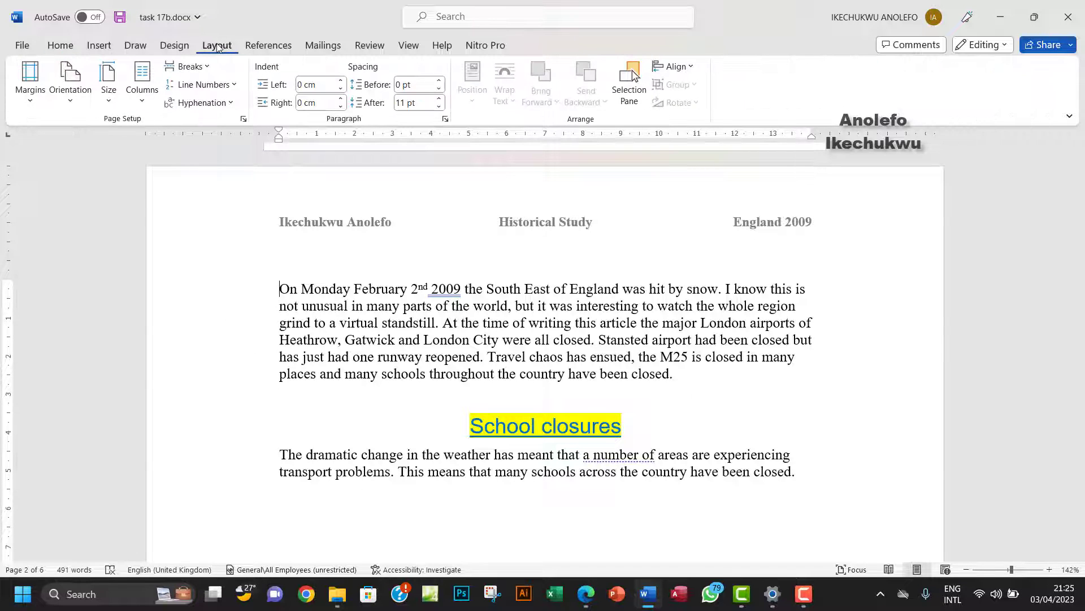
pyautogui.click(143, 97)
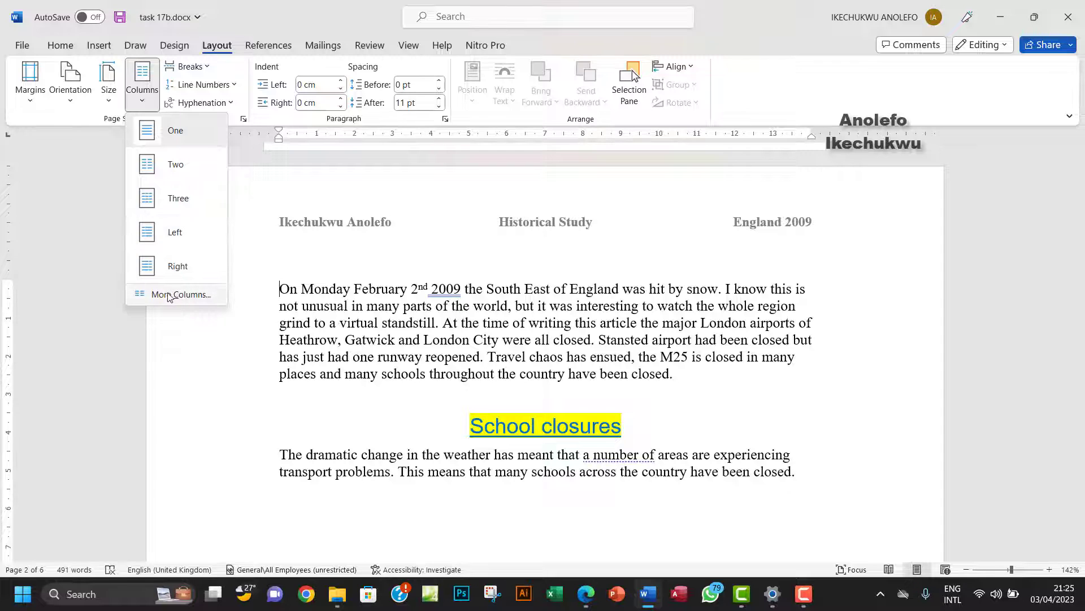
pyautogui.click(172, 293)
pyautogui.click(481, 202)
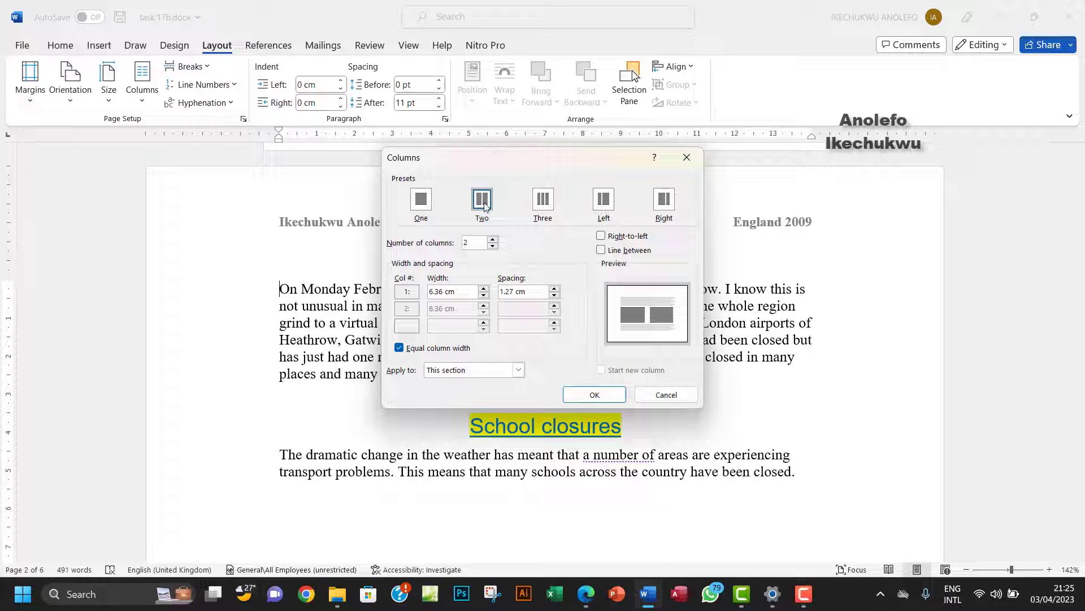
pyautogui.click(601, 251)
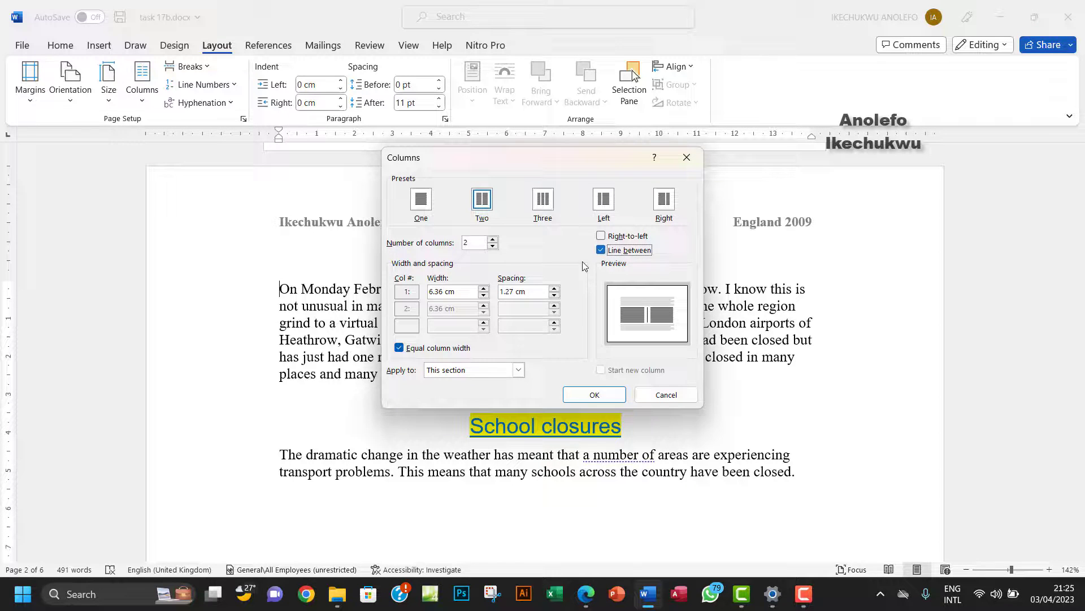
pyautogui.click(555, 296)
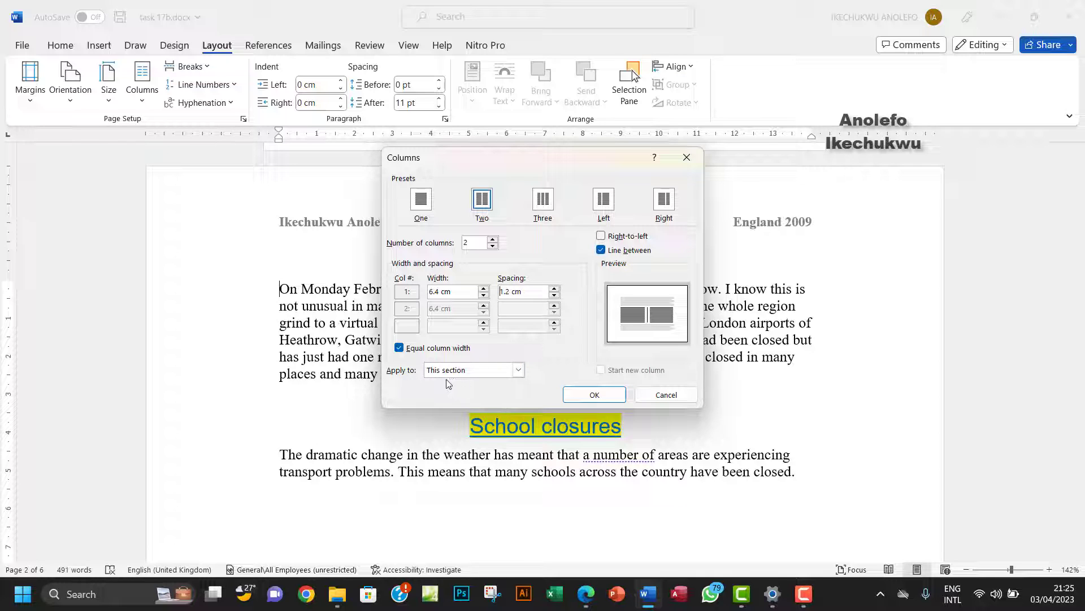
pyautogui.click(577, 396)
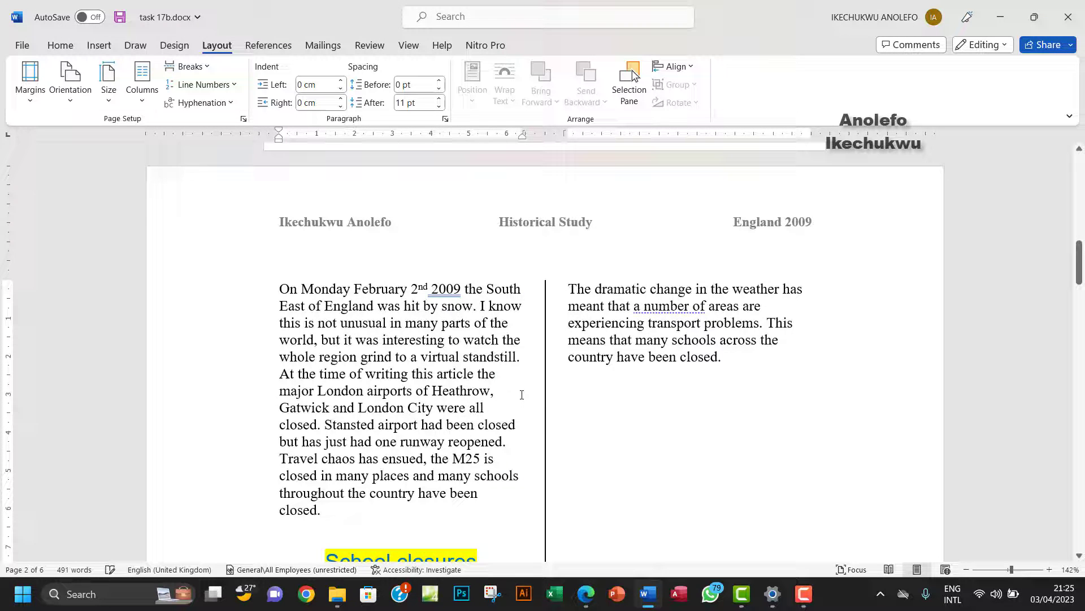
# Insert a column break before the 'School closures' heading so it starts page 2's second column.
pyautogui.scroll(-5, 522, 394)
pyautogui.scroll(3, 522, 394)
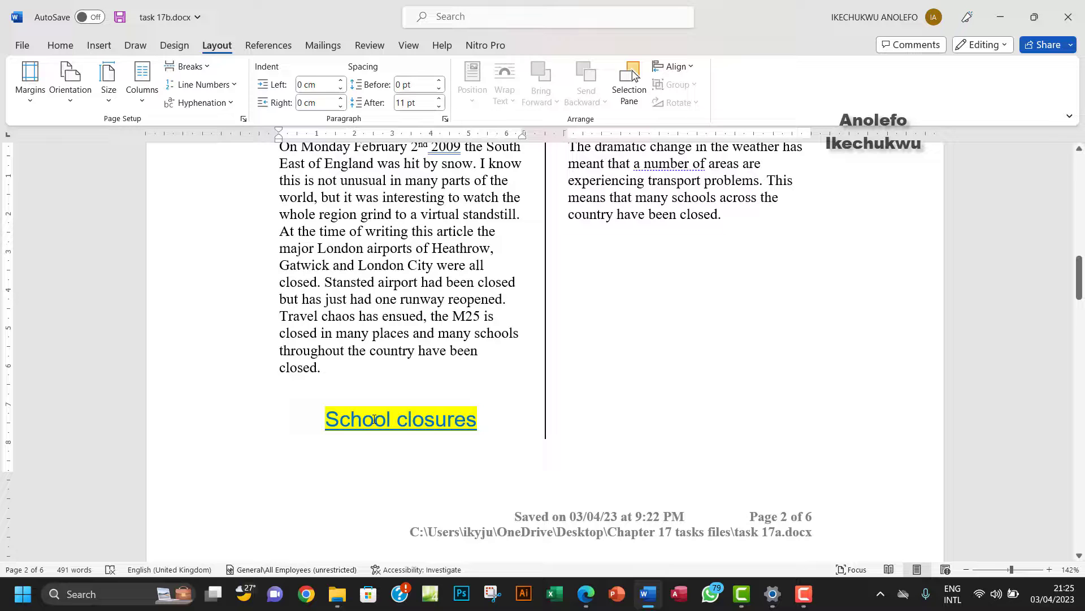
pyautogui.click(342, 422)
pyautogui.scroll(3, 450, 379)
pyautogui.scroll(-3, 446, 380)
pyautogui.click(206, 67)
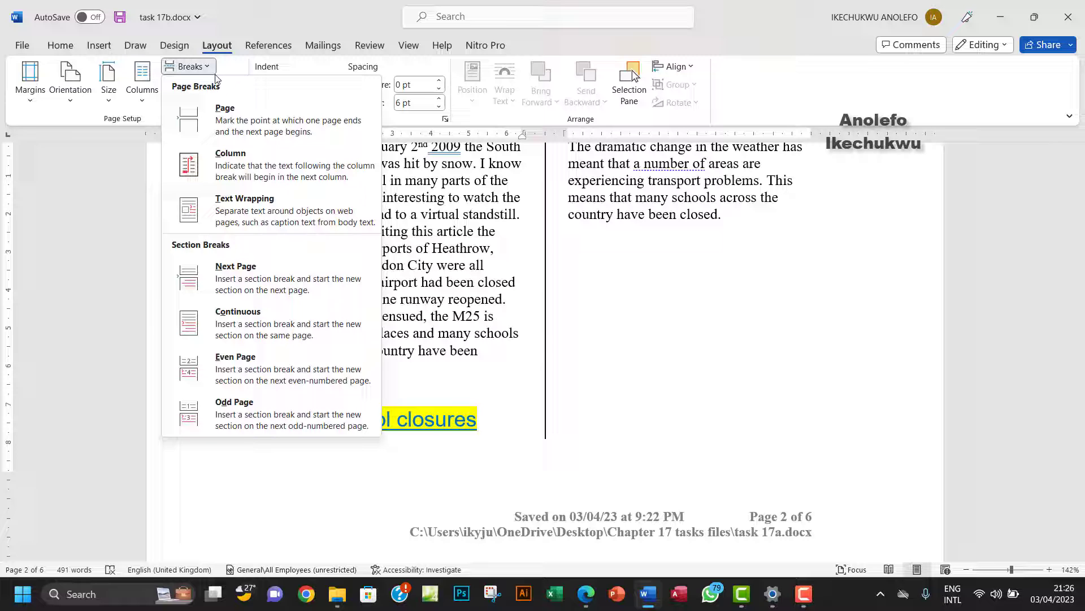
pyautogui.click(252, 176)
pyautogui.scroll(2, 446, 300)
pyautogui.scroll(-12, 452, 300)
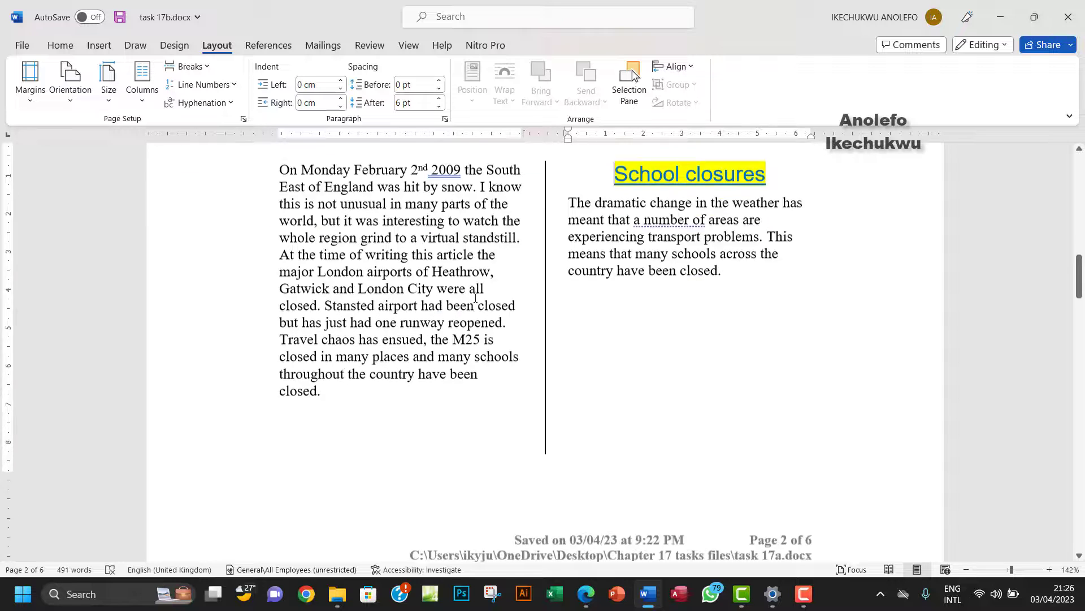
pyautogui.scroll(-12, 475, 297)
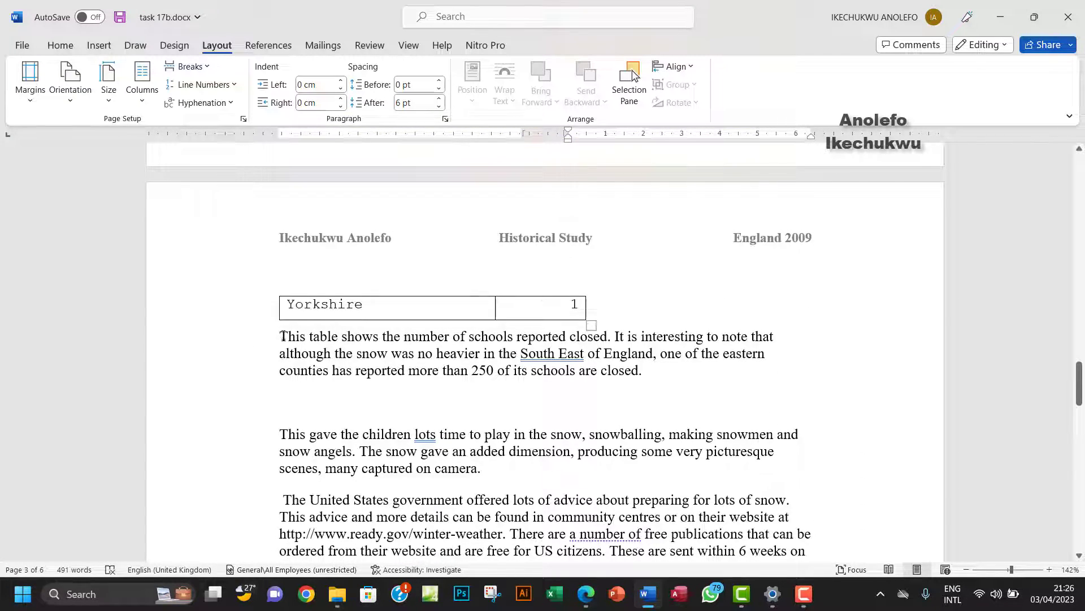
# Set the text after the County/Closed table to Two columns, 1.2 cm spacing, with Line between.
pyautogui.click(281, 339)
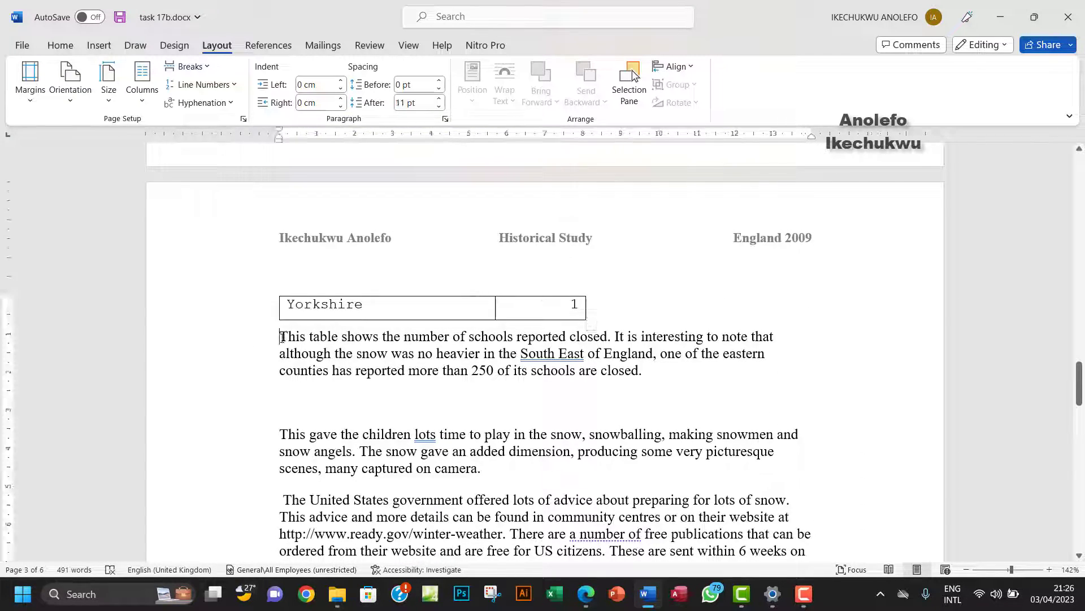
pyautogui.click(142, 99)
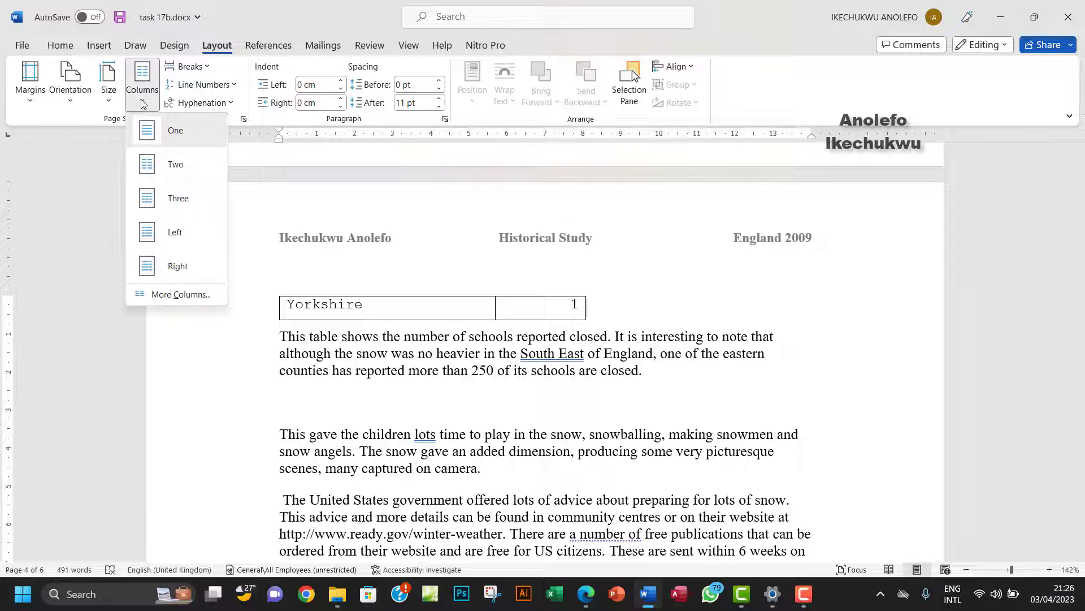
pyautogui.click(182, 294)
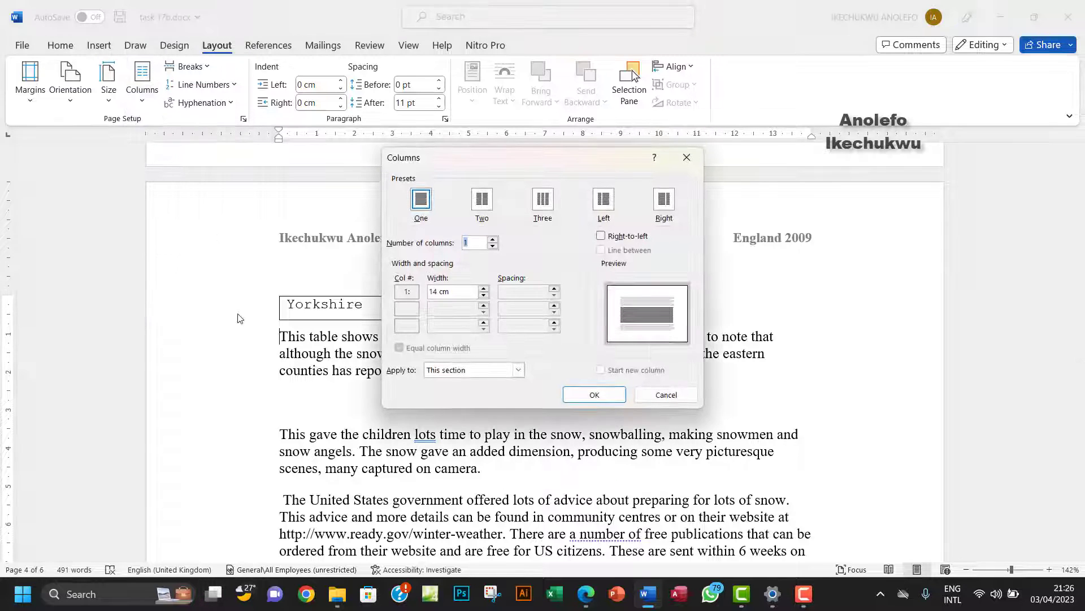
pyautogui.click(483, 207)
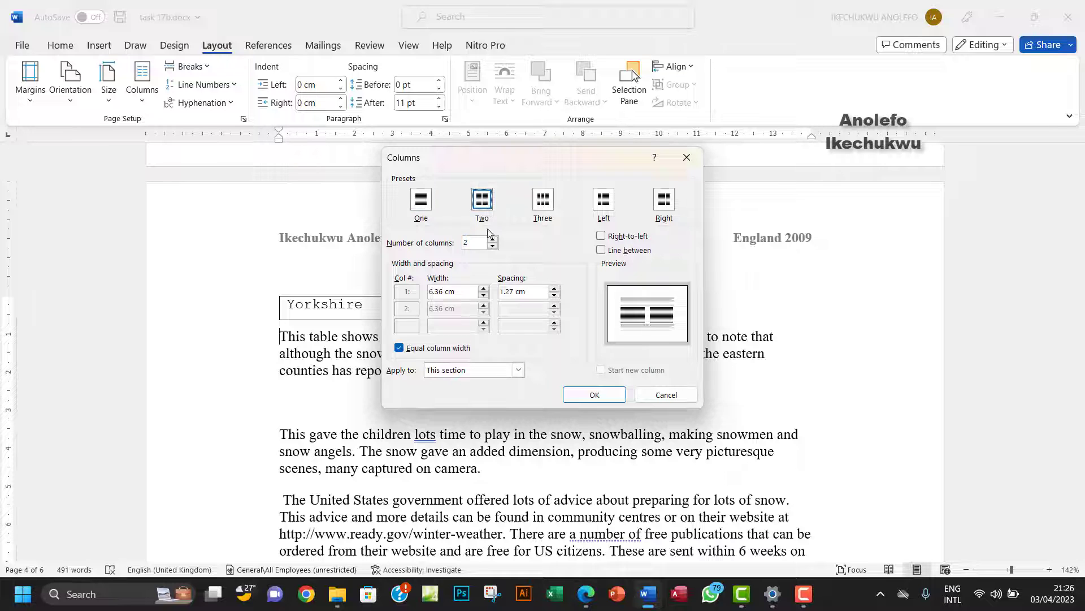
pyautogui.click(600, 250)
pyautogui.click(554, 294)
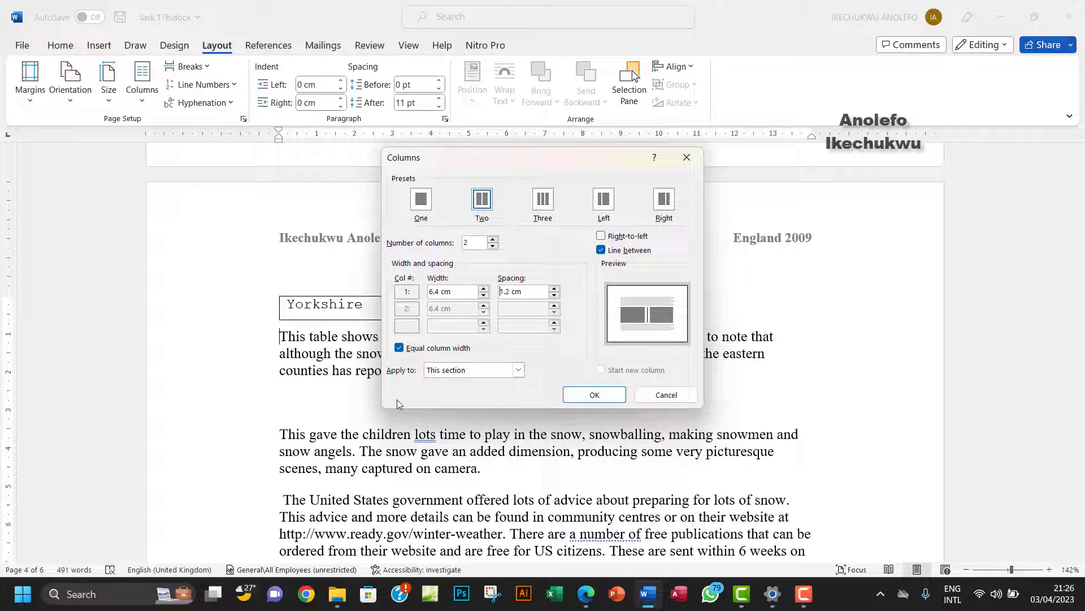
pyautogui.click(570, 396)
# Scroll through the two-column pages, then switch to the Task 17b brief in Edge.
pyautogui.scroll(-20, 480, 368)
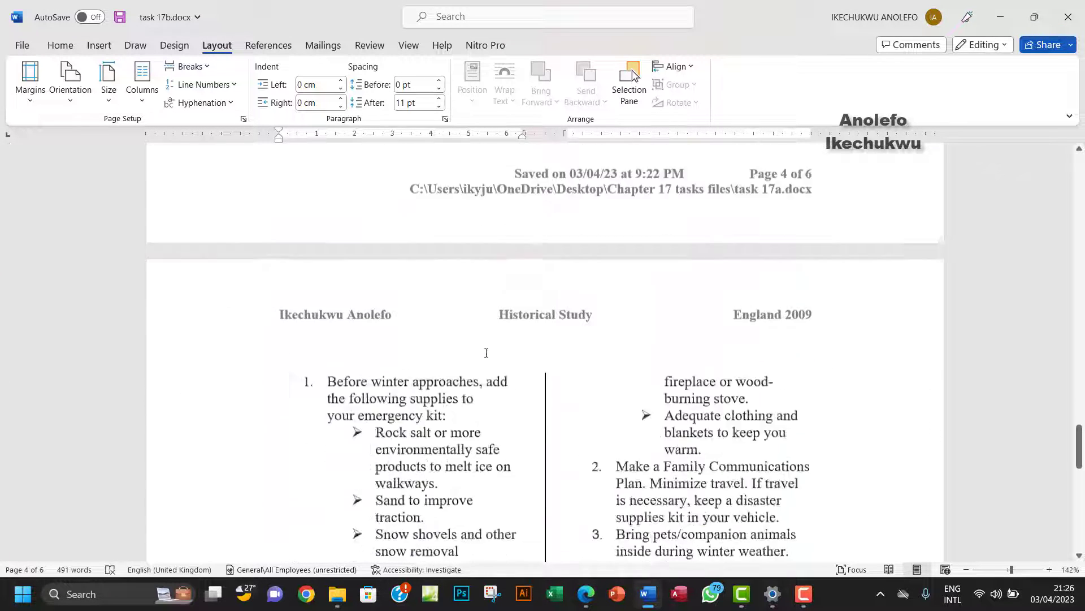
pyautogui.scroll(20, 483, 356)
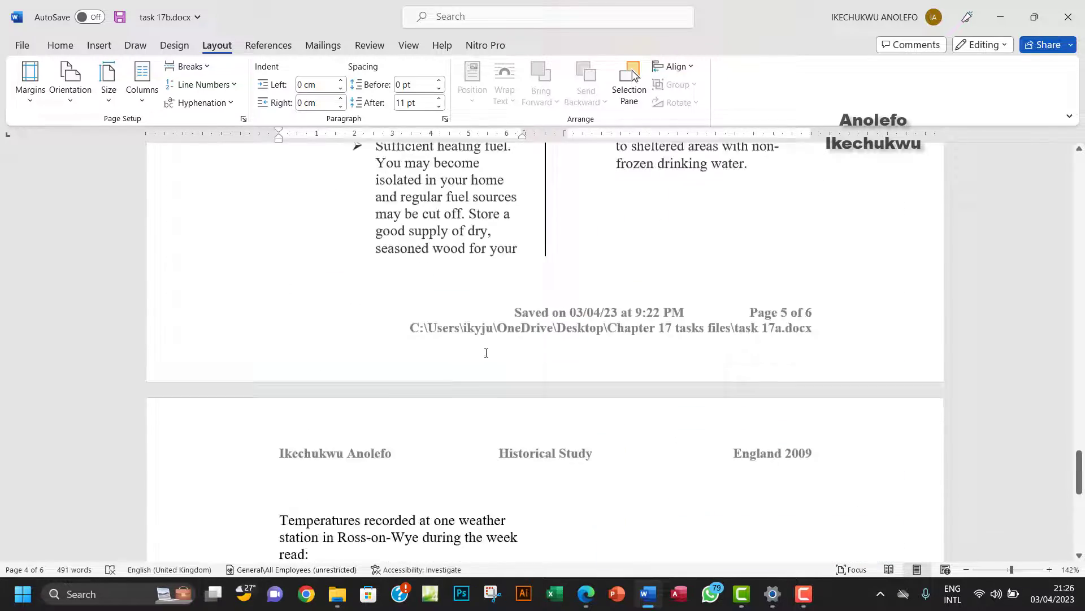
pyautogui.scroll(-3, 485, 356)
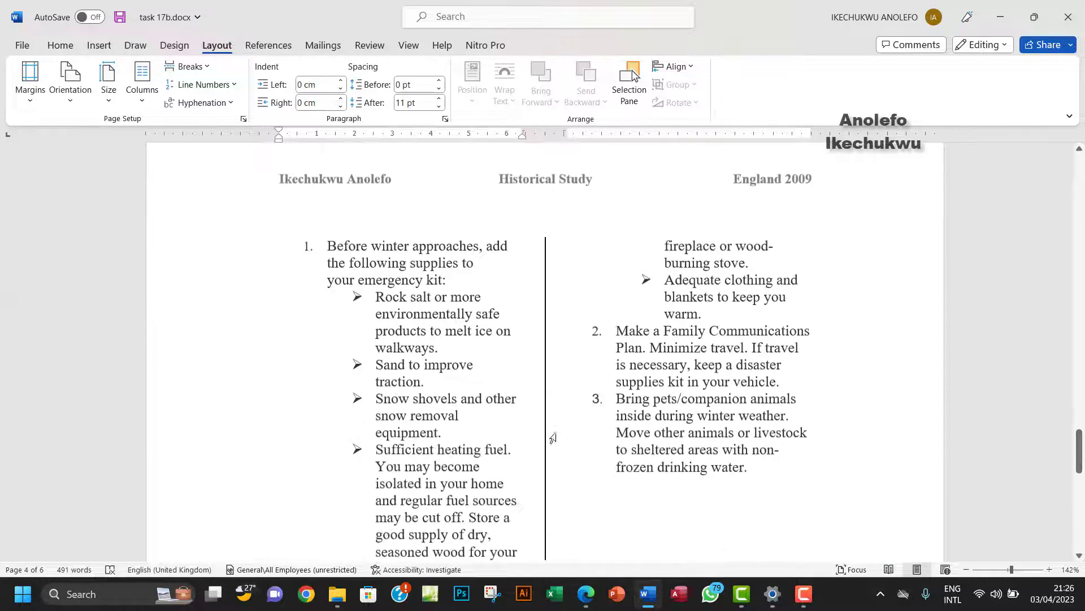
pyautogui.click(586, 593)
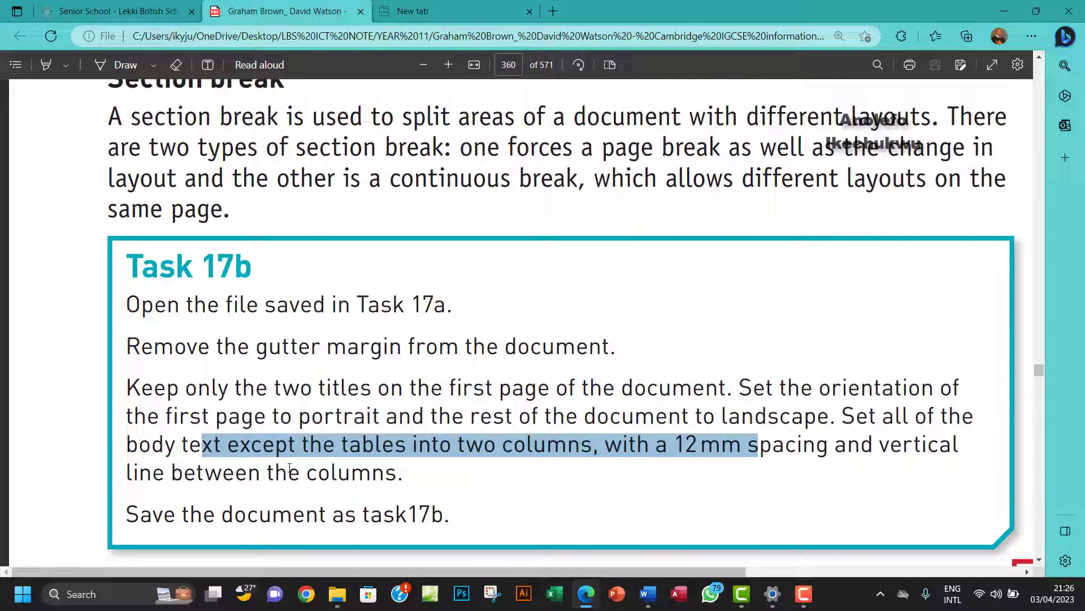
# Read the PDF answer notes, then go back to task 17b.docx and save it.
pyautogui.scroll(-3, 305, 470)
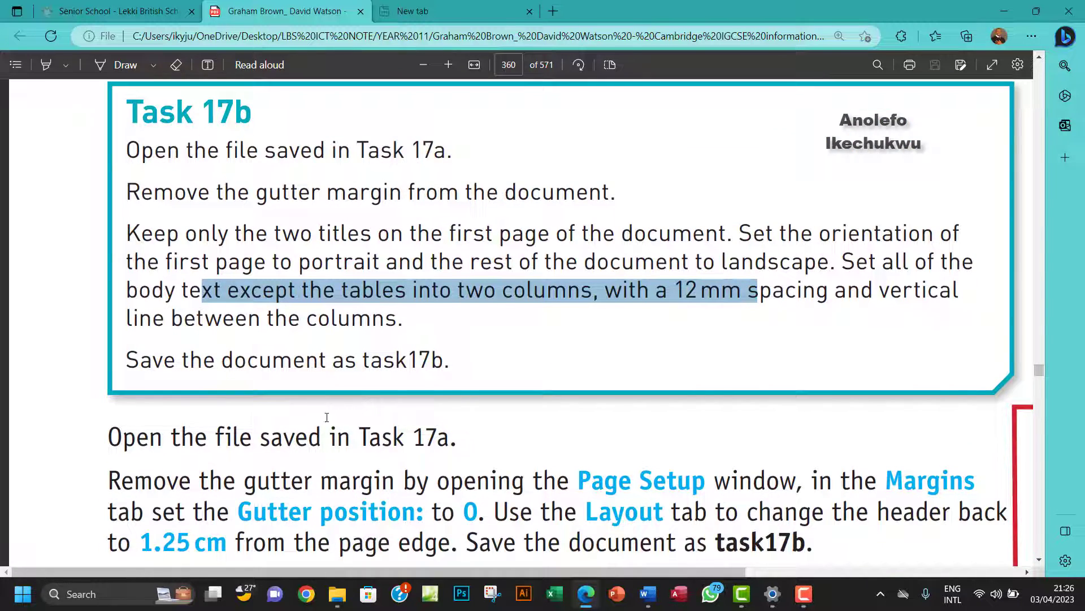
pyautogui.scroll(3, 327, 416)
pyautogui.click(648, 593)
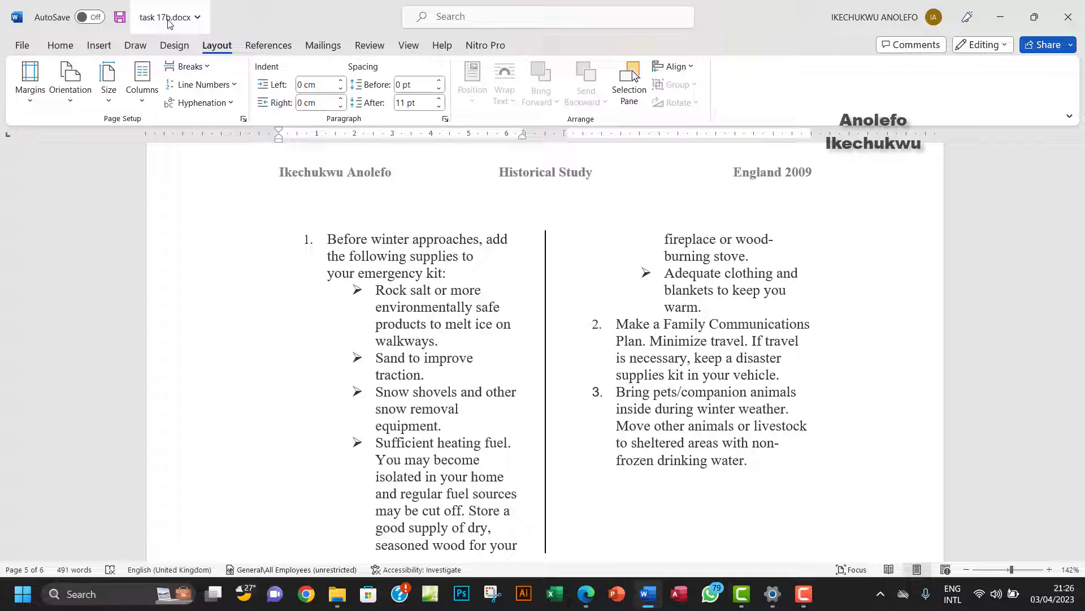
pyautogui.click(119, 17)
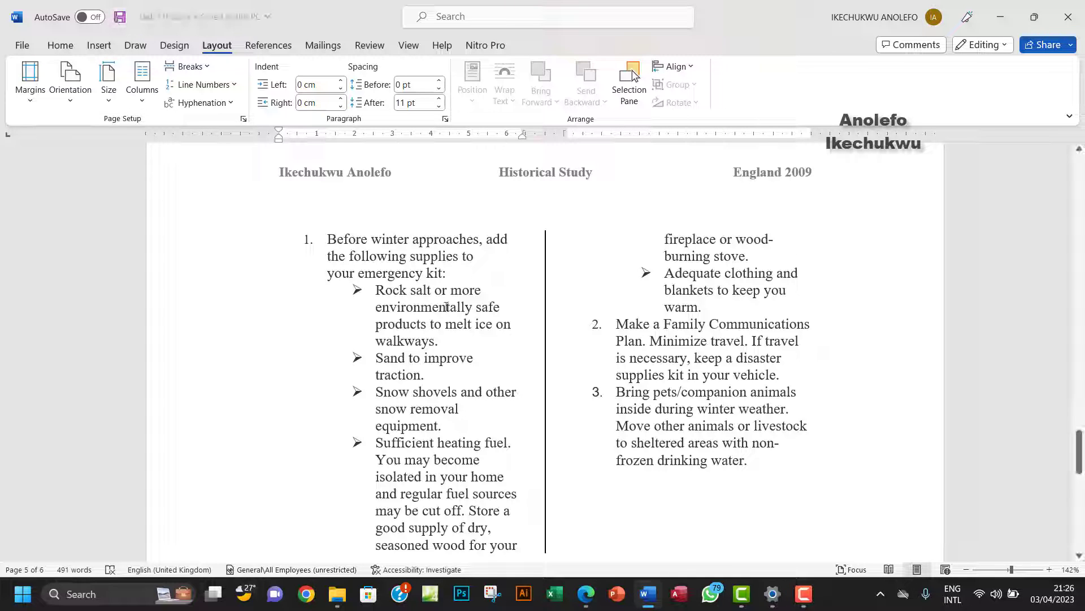